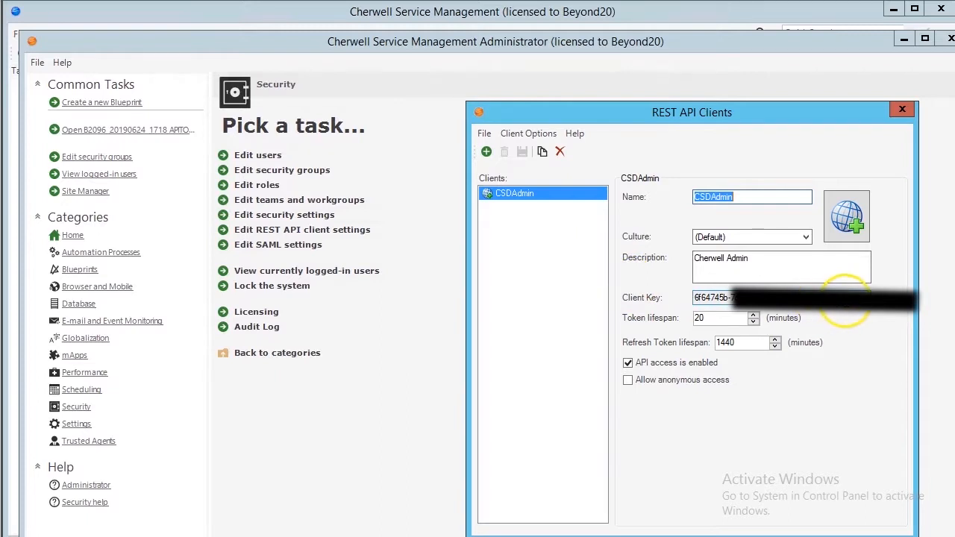
Highlight the client key of the CSDAdmin REST API client, then close the client settings.
left_click_drag(845, 297, 670, 299)
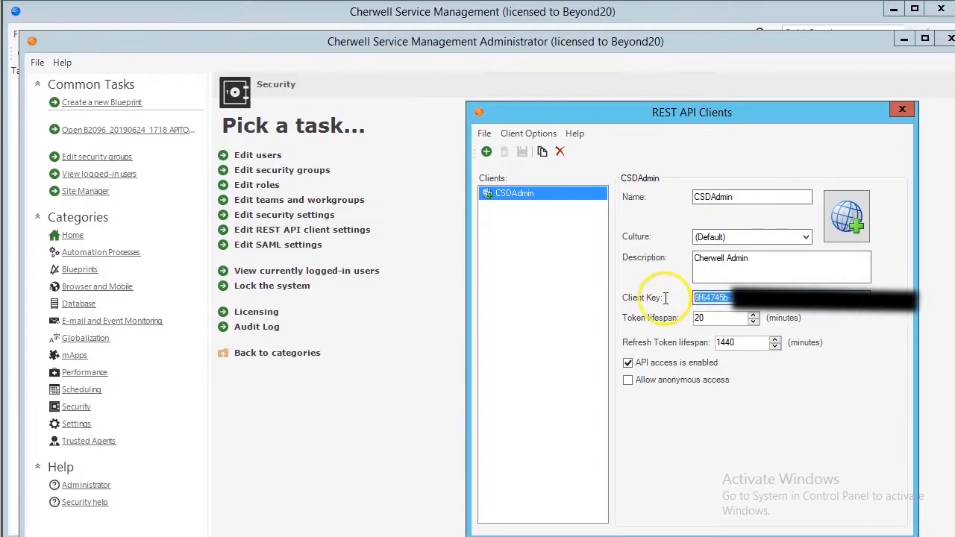
left_click(902, 111)
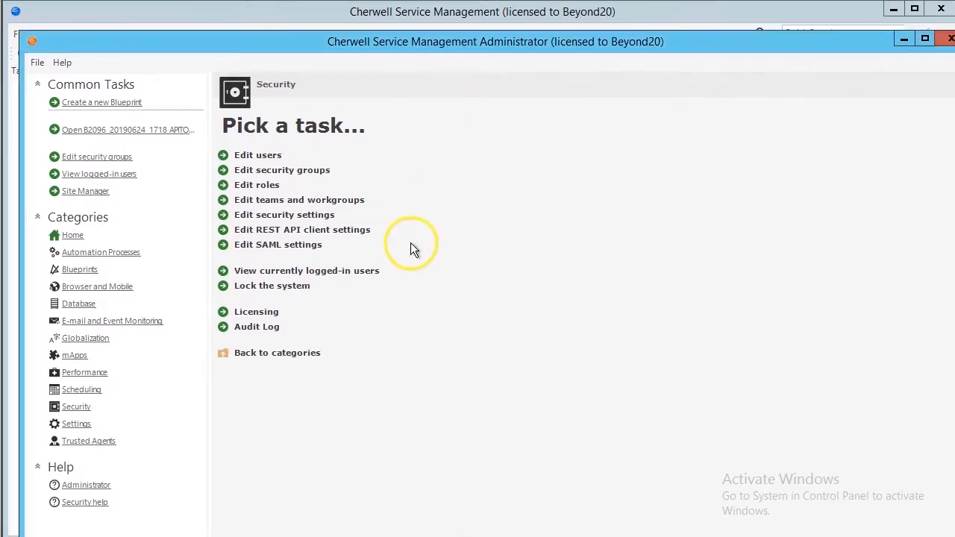
Open the B2096_20190624_1718_APITOKEN blueprint and bring up its Stored Value Manager.
left_click(139, 129)
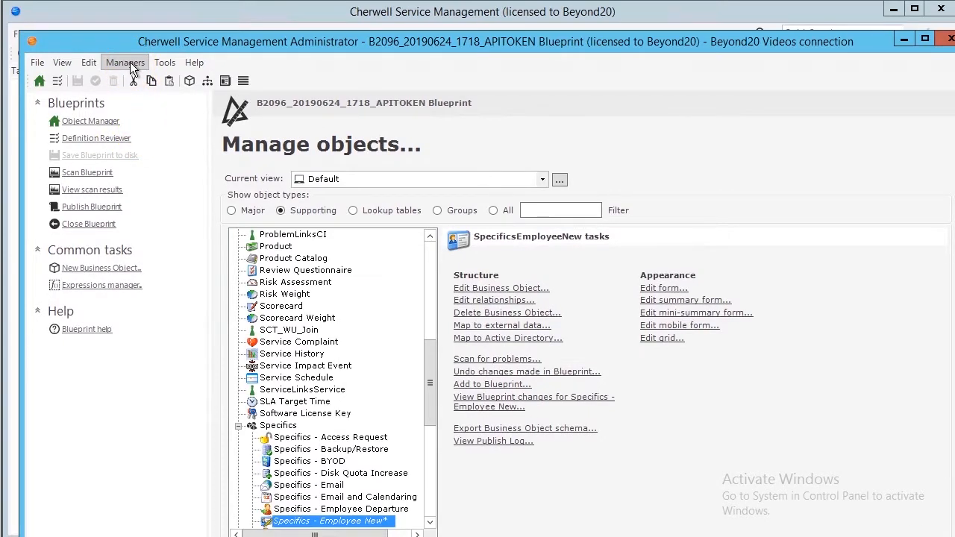
left_click(128, 65)
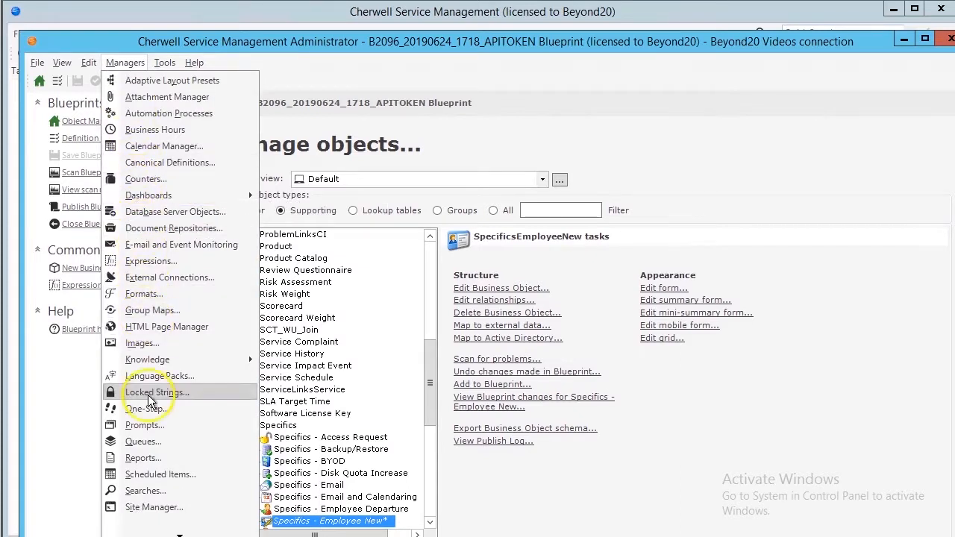
left_click(152, 415)
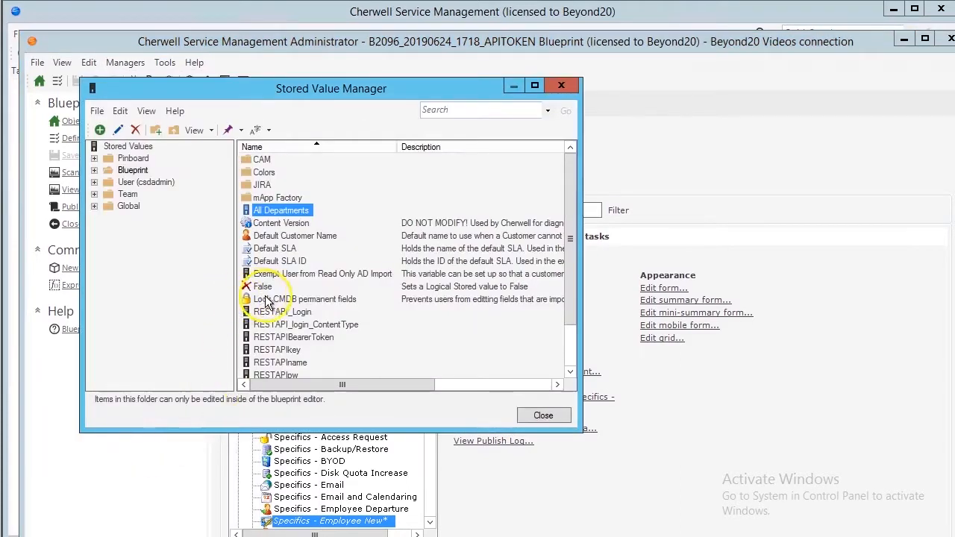
Inspect the definition of the RESTAPIkey stored value in the Blueprint scope and leave it without saving.
scroll(298, 272, "down", 2)
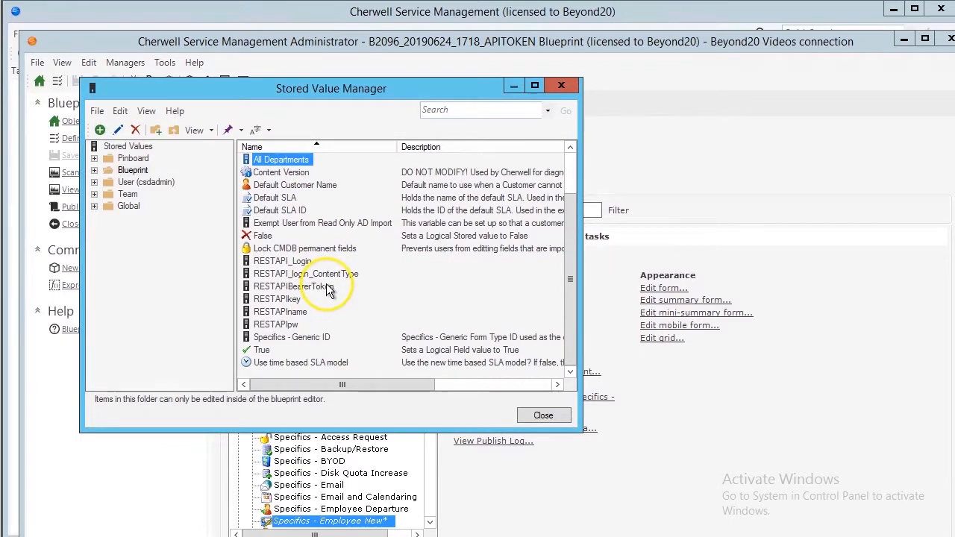
left_click(247, 299)
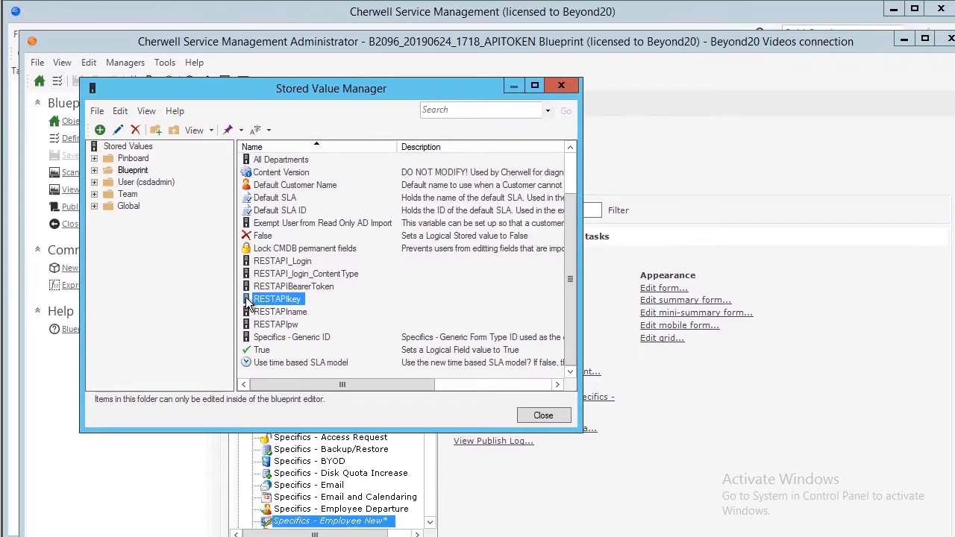
right_click(246, 297)
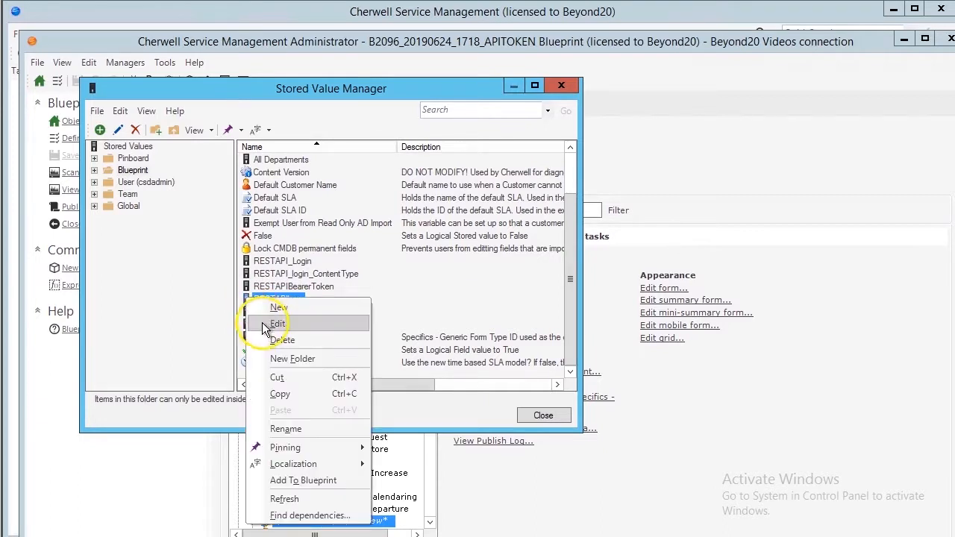
left_click(263, 325)
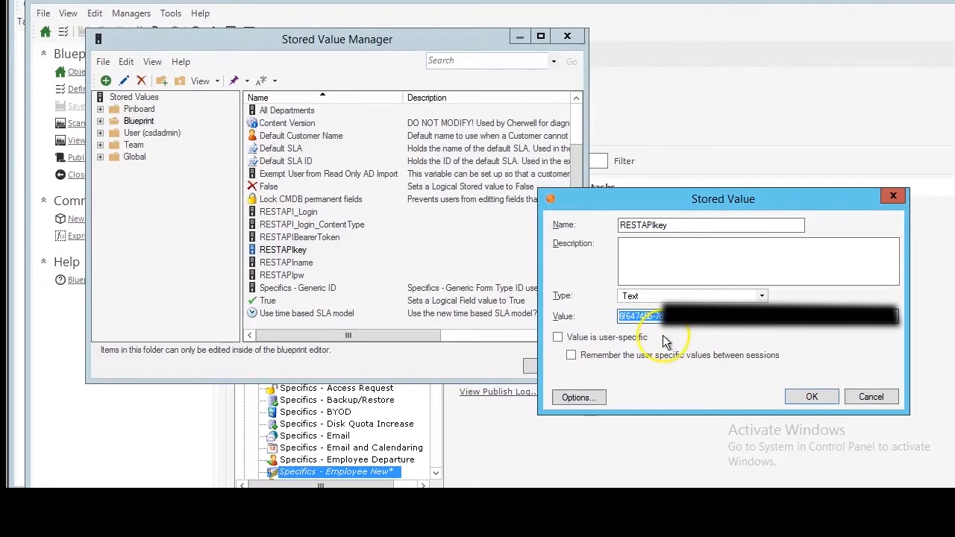
left_click(870, 396)
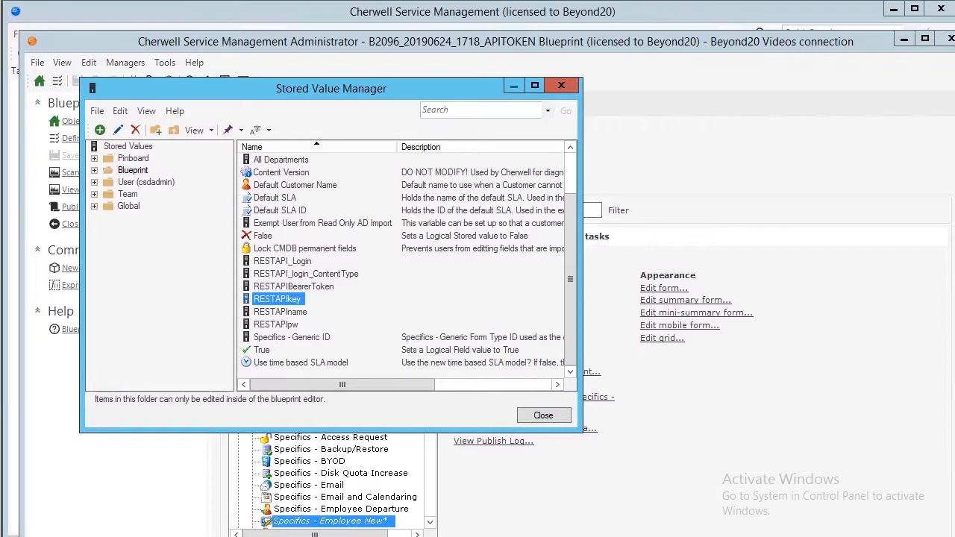
Review the RESTAPI_Login stored value's type, default value and user-specific setting, and accept the definition.
left_click(257, 261)
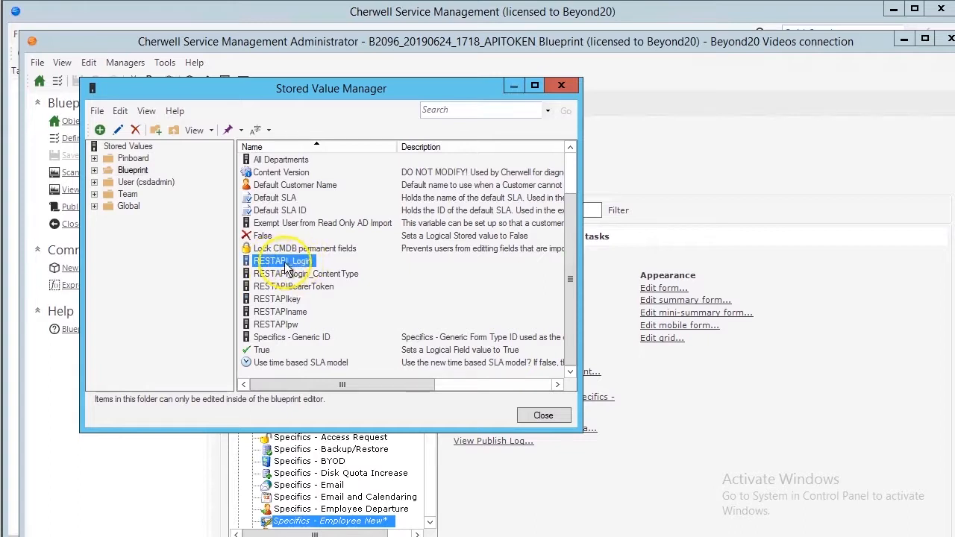
right_click(255, 258)
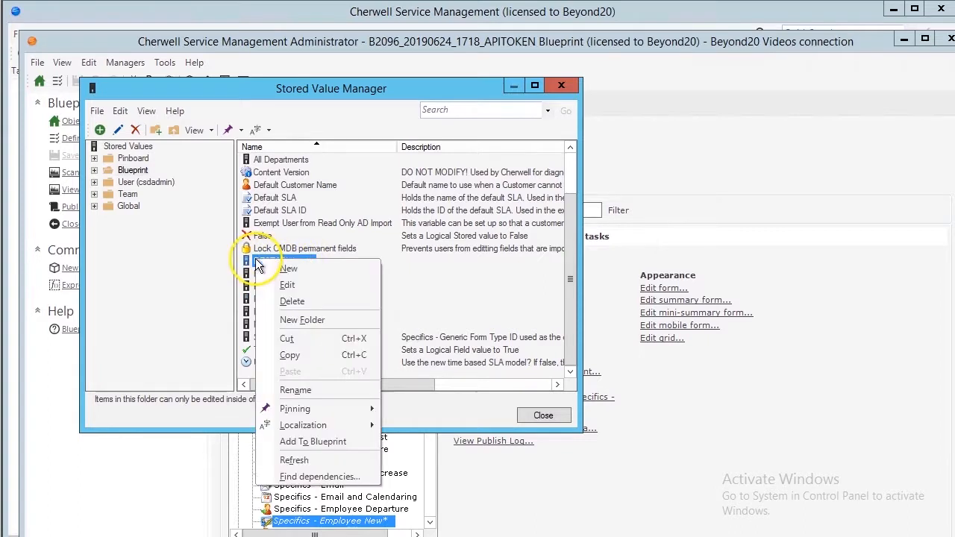
left_click(287, 288)
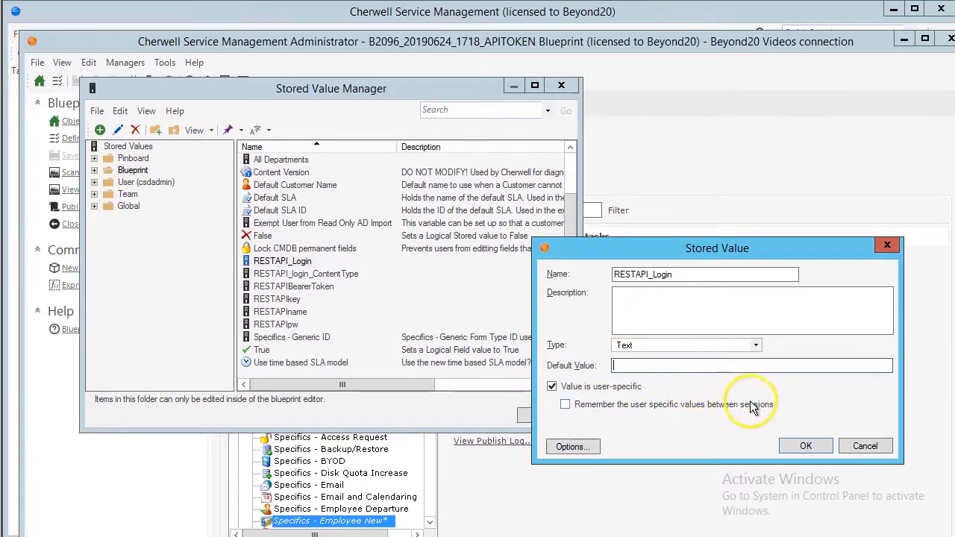
left_click(805, 444)
Review the type and value of the RESTAPI_login_ContentType stored value and accept the definition.
left_click(282, 278)
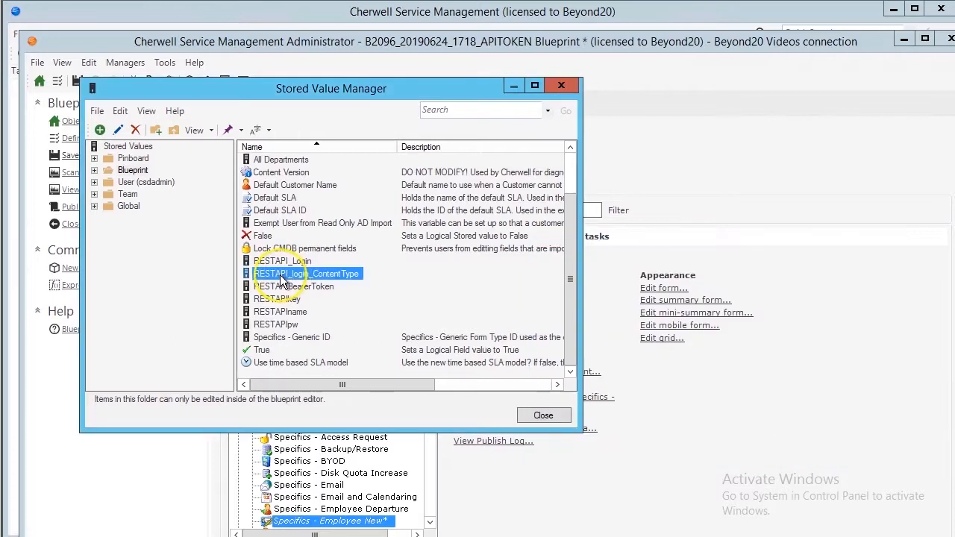
right_click(280, 276)
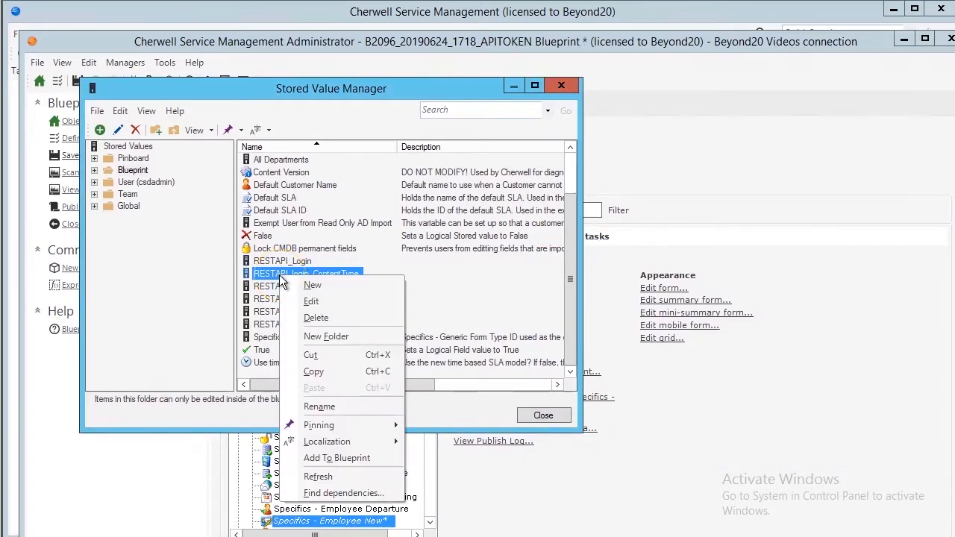
left_click(310, 300)
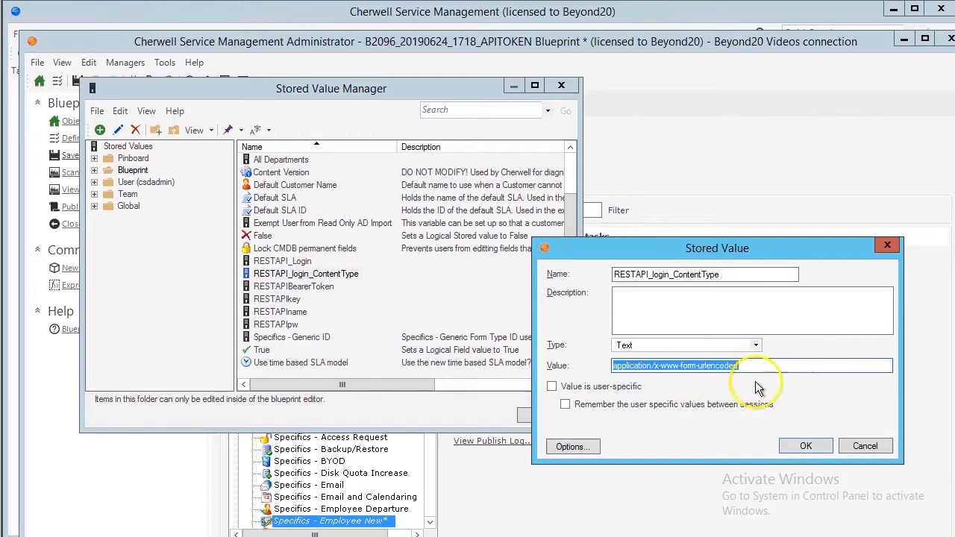
left_click(805, 446)
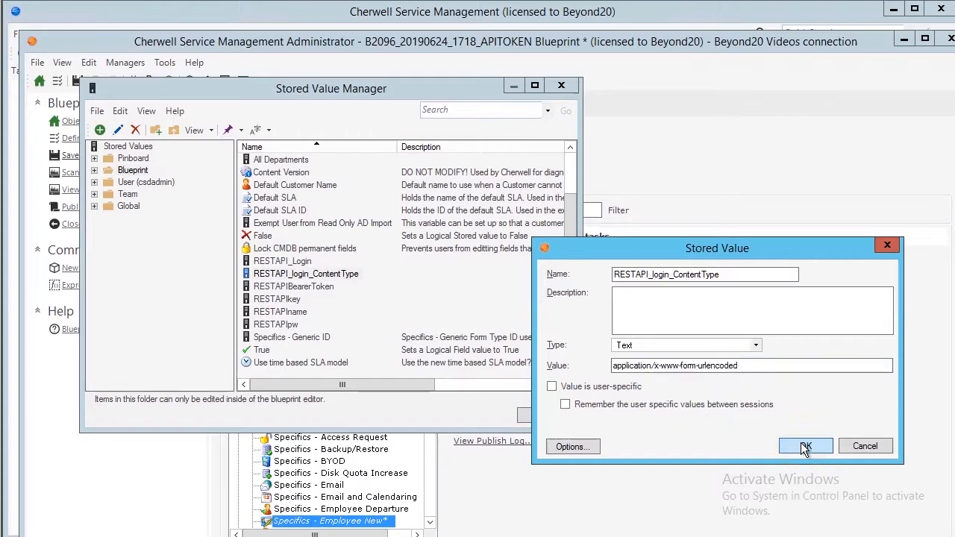
Review the RESTAPIBearerToken stored value's default value and user-specific setting, and accept the definition.
right_click(265, 287)
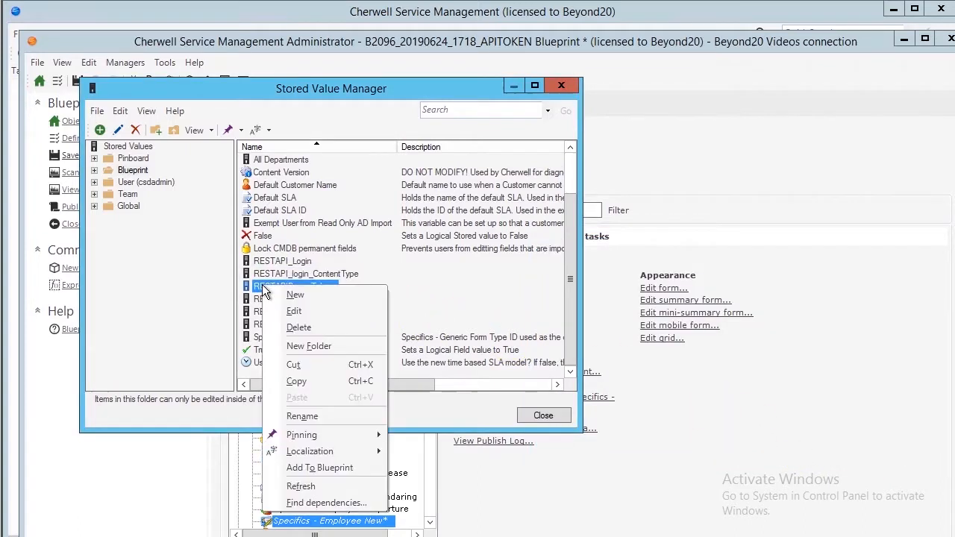
left_click(297, 312)
left_click(619, 366)
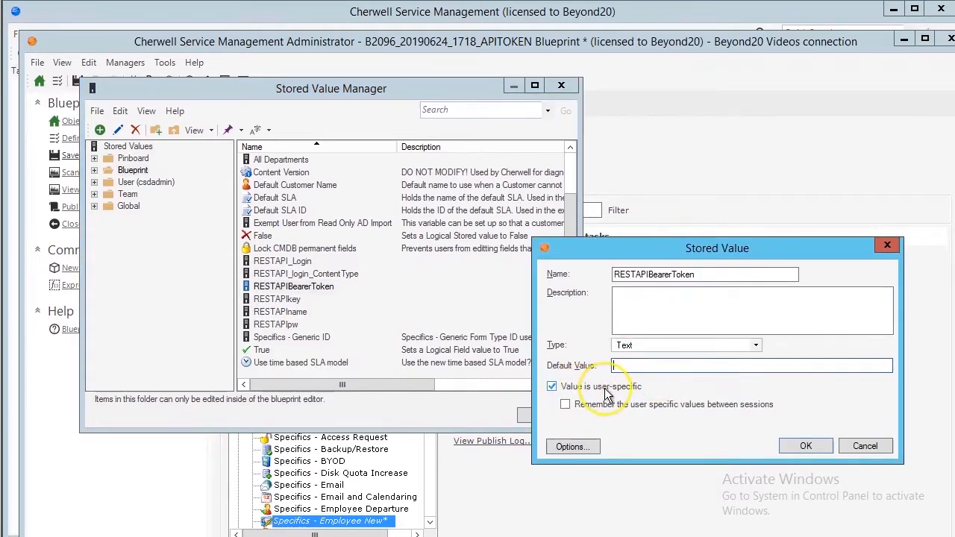
left_click(802, 443)
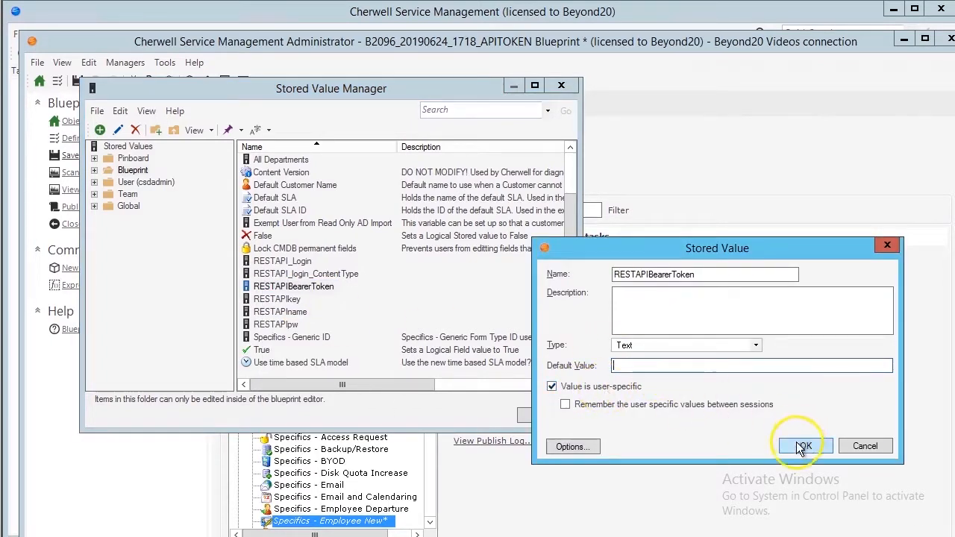
Review the account name held in the RESTAPIname stored value and accept the definition.
left_click(277, 301)
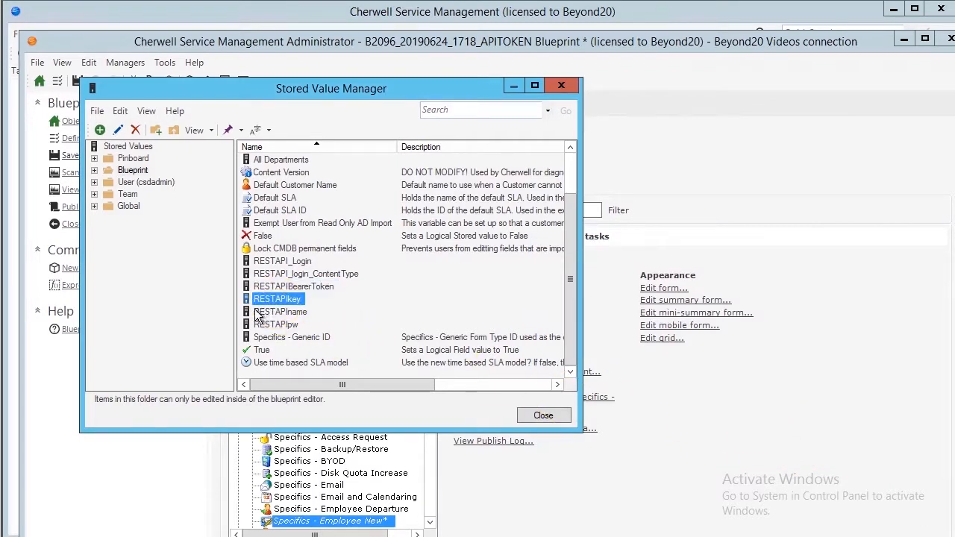
left_click(258, 313)
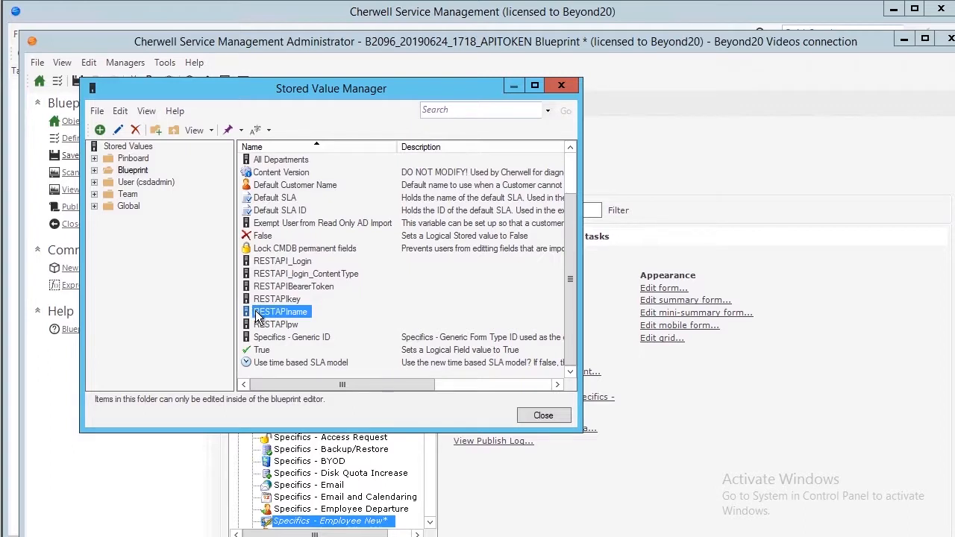
right_click(258, 314)
left_click(291, 336)
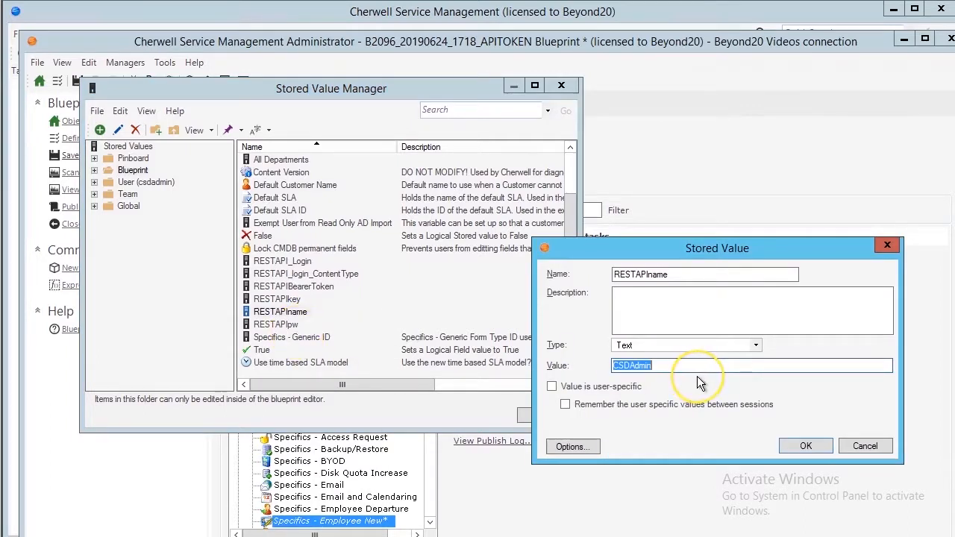
left_click(802, 446)
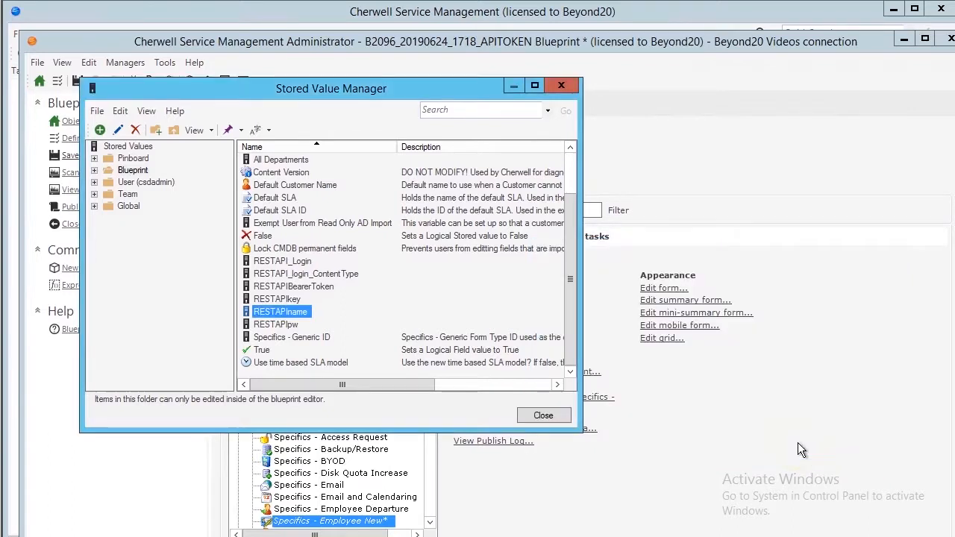
Review the encoded password entry of the RESTAPIpw stored value and accept the definition.
left_click(261, 325)
right_click(261, 326)
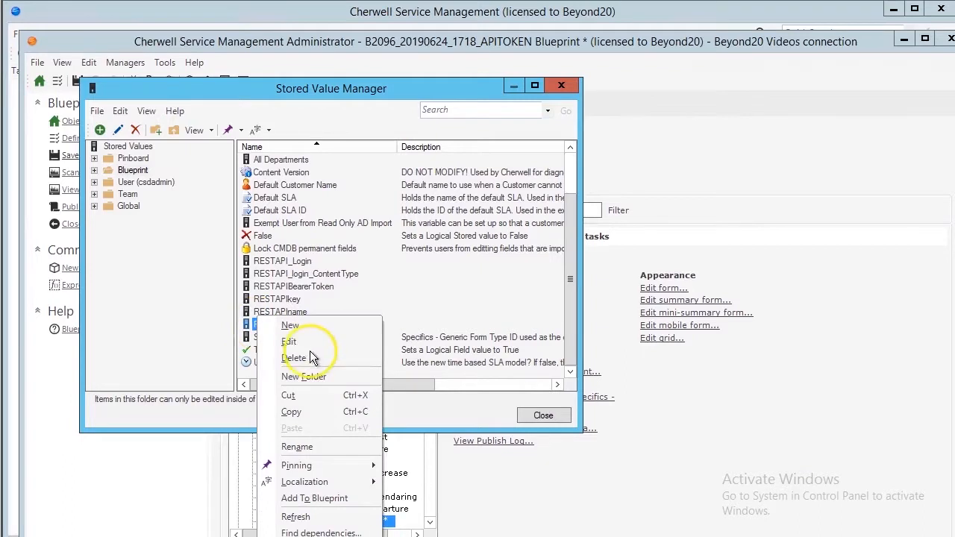
left_click(285, 340)
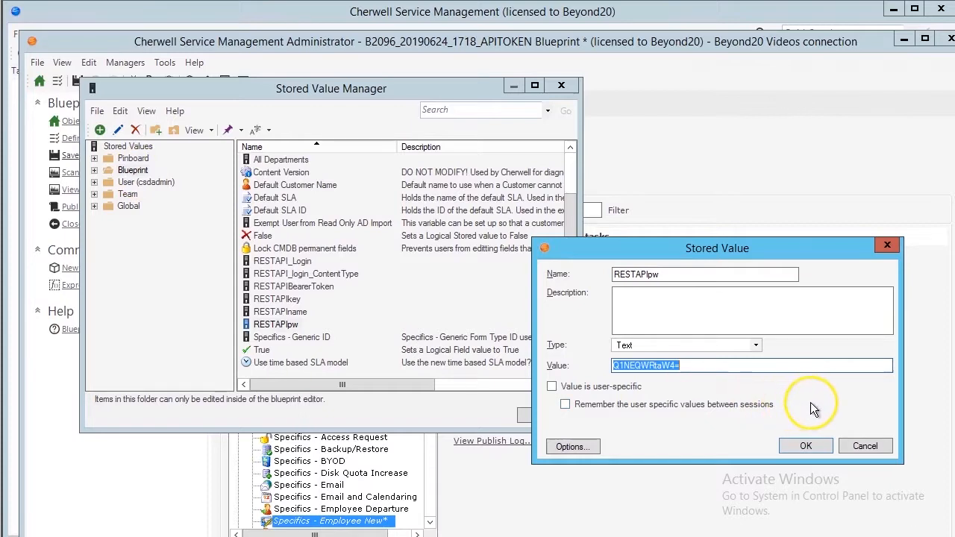
left_click(805, 447)
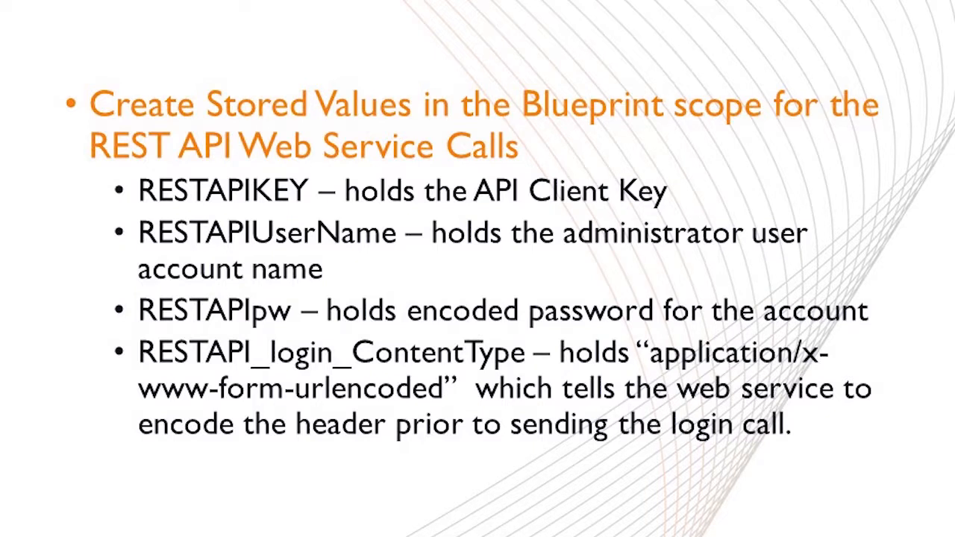
key("Right")
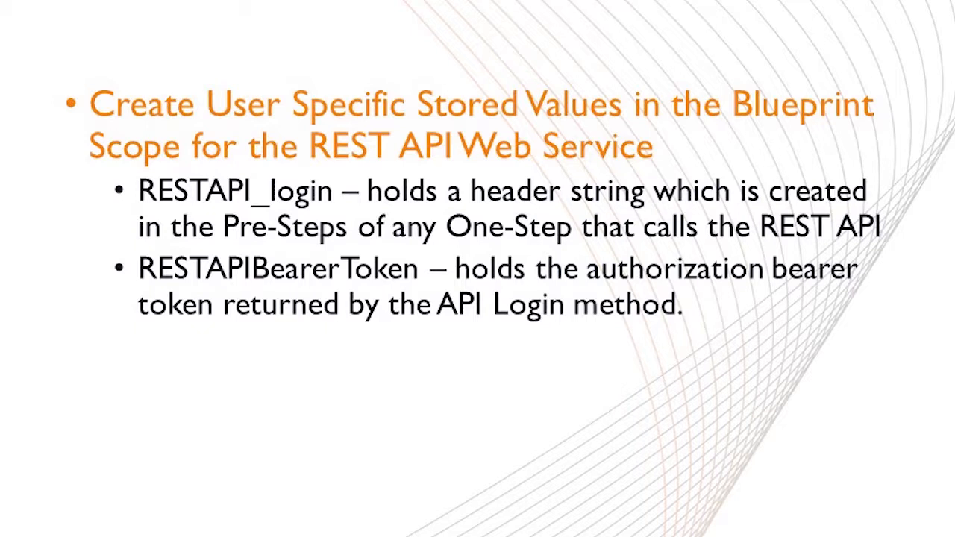
key("Right")
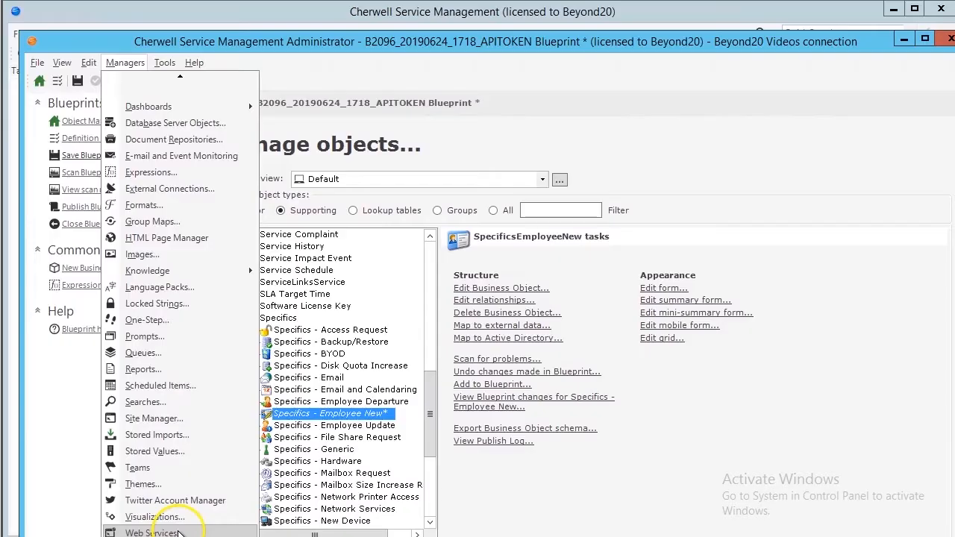
Open the global Cherwell REST API web service for editing from the Web Services Manager.
left_click(171, 514)
left_click(337, 241)
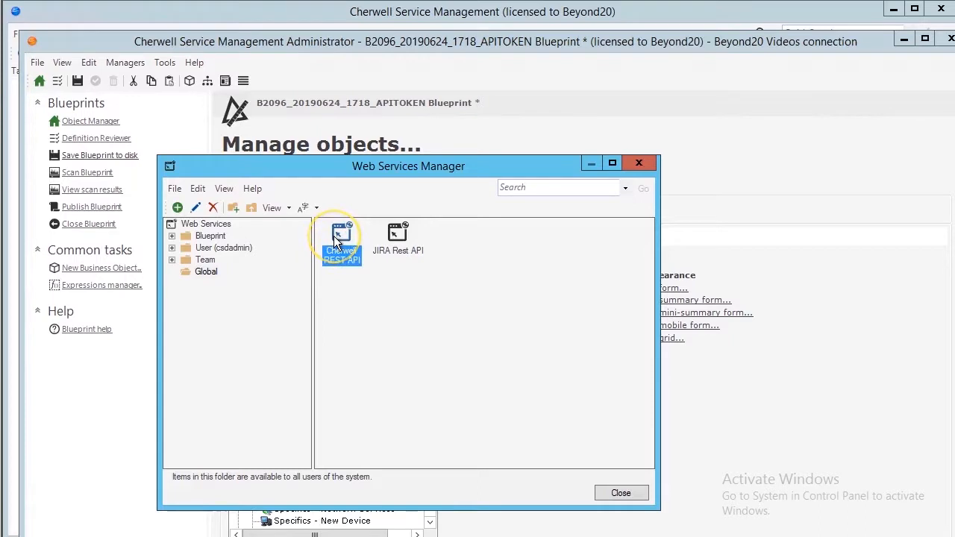
right_click(336, 238)
left_click(364, 261)
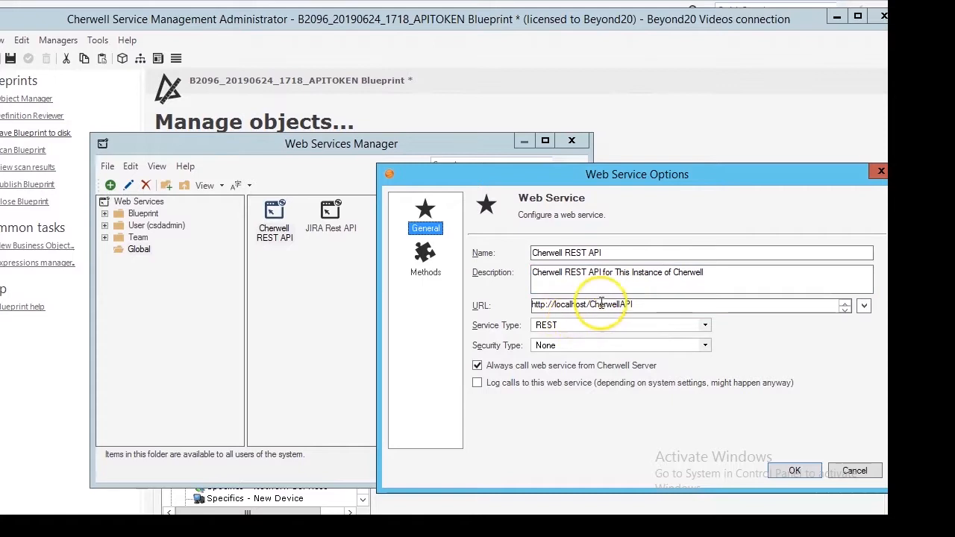
Highlight the host name in the web service's URL and check the Security Type choices, keeping None.
left_click(529, 304)
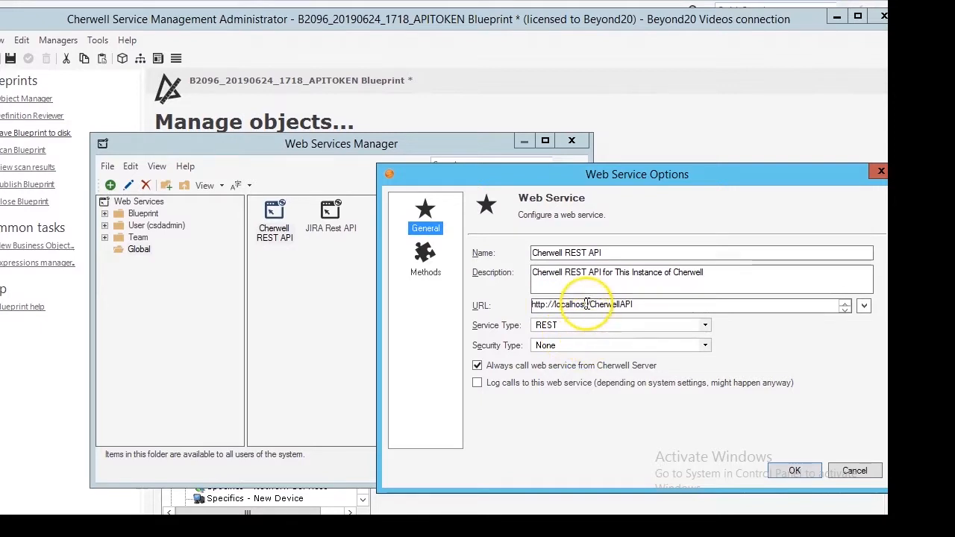
left_click_drag(587, 305, 555, 305)
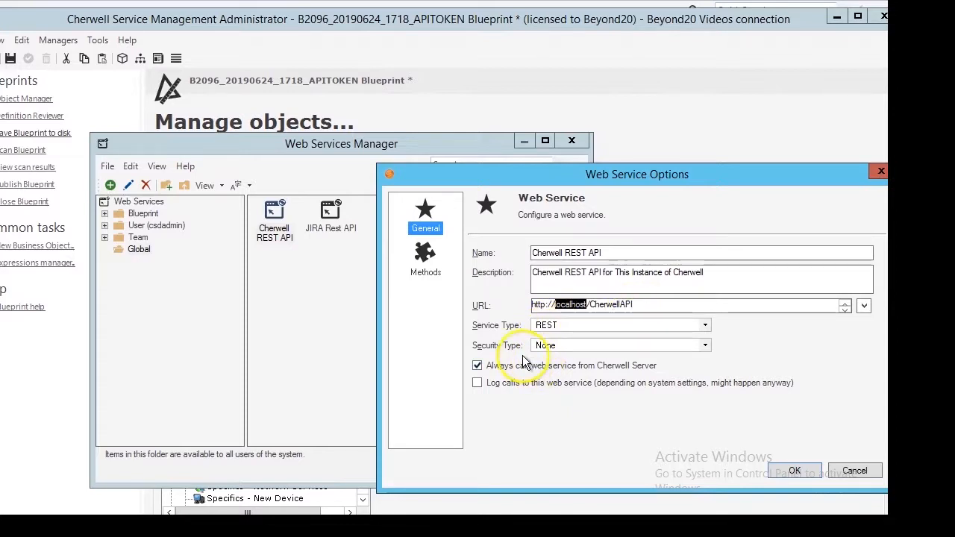
left_click(622, 347)
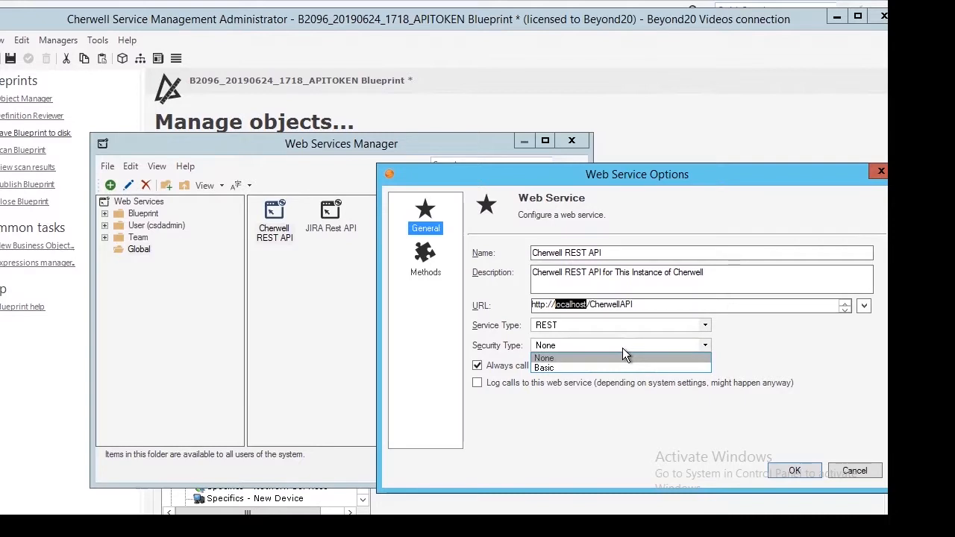
left_click(623, 348)
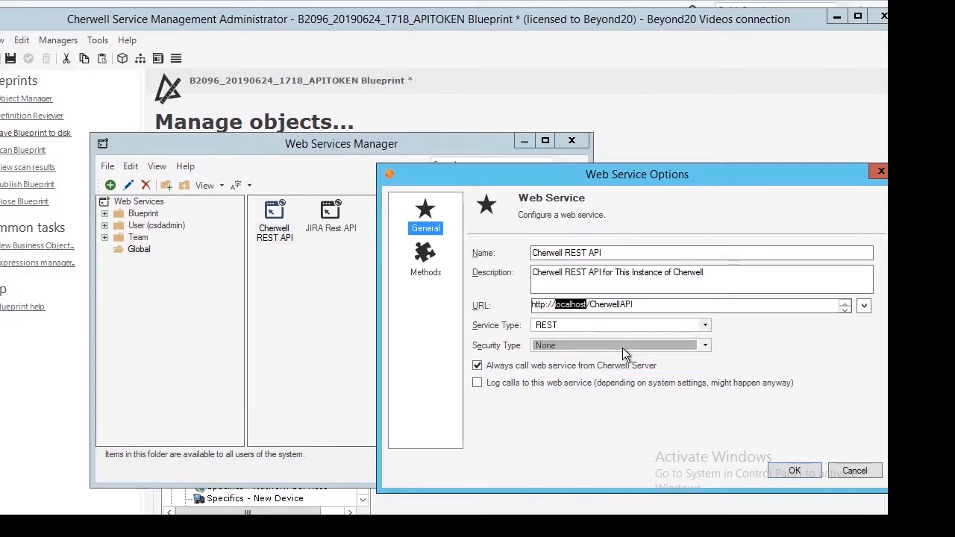
Review the endpoint, request type and parameters of the web service's Login method and accept its definition.
left_click(411, 261)
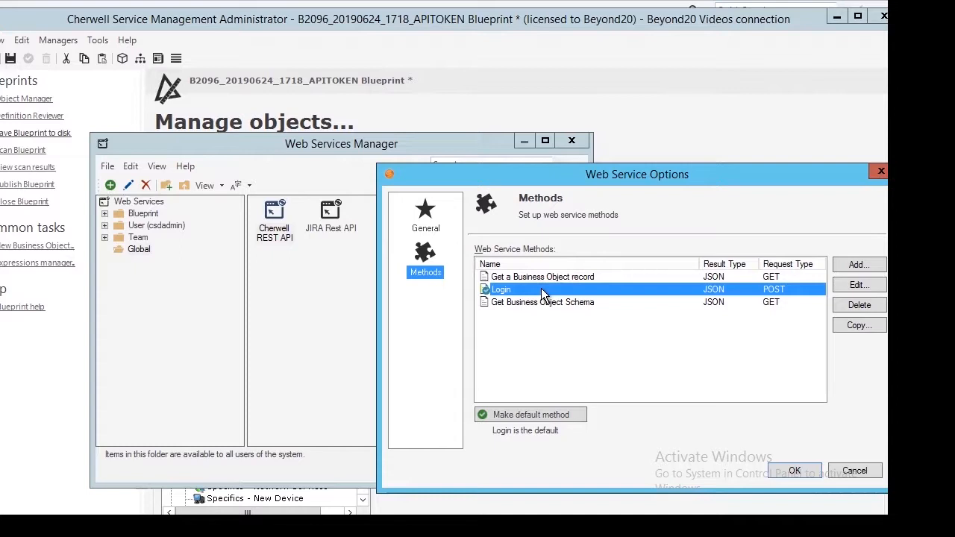
left_click(514, 293)
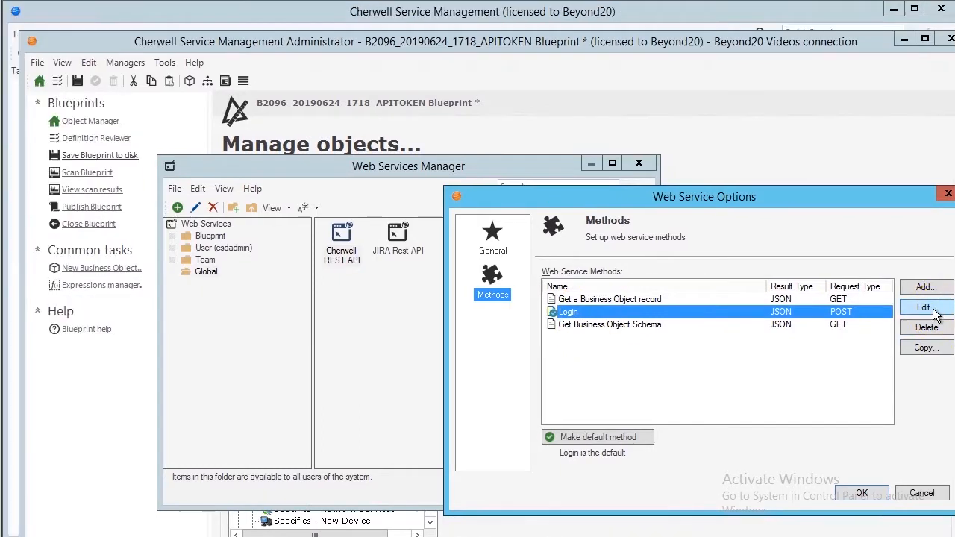
left_click(866, 289)
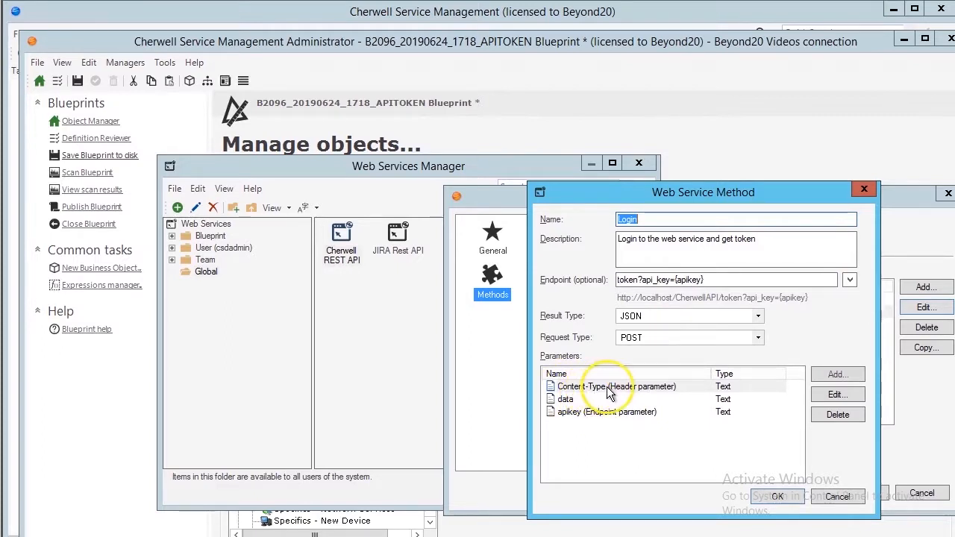
left_click(552, 404)
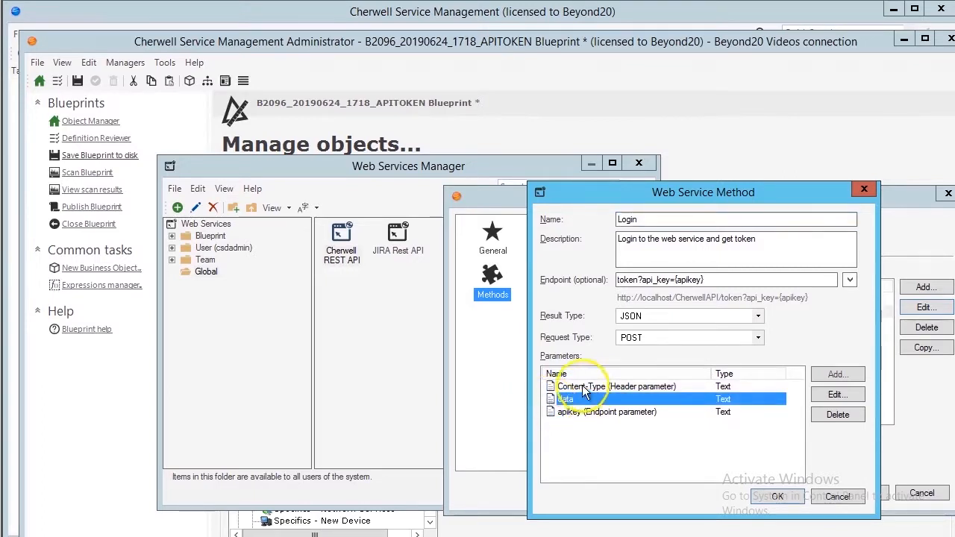
left_click(776, 496)
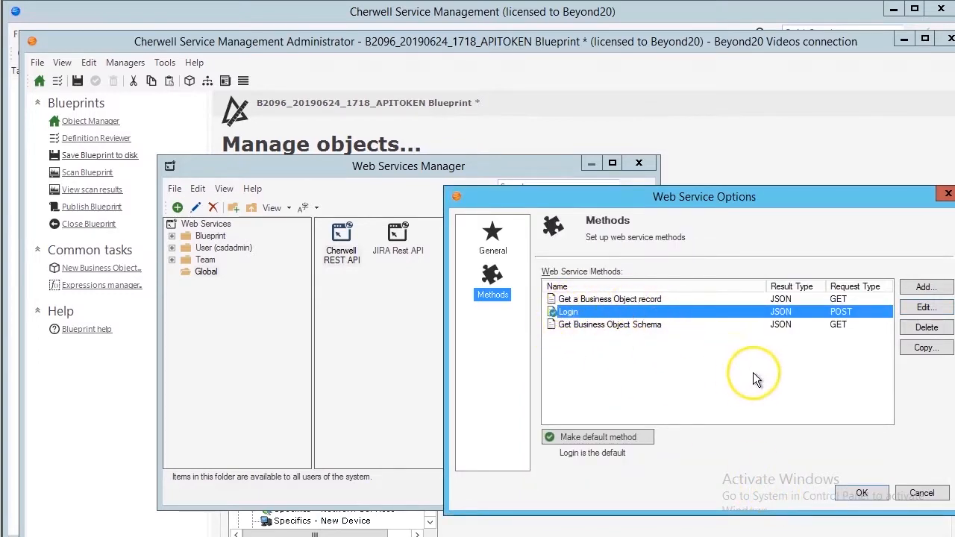
Review the endpoint and parameters of the Get Business Object Schema method and accept its definition.
left_click(631, 326)
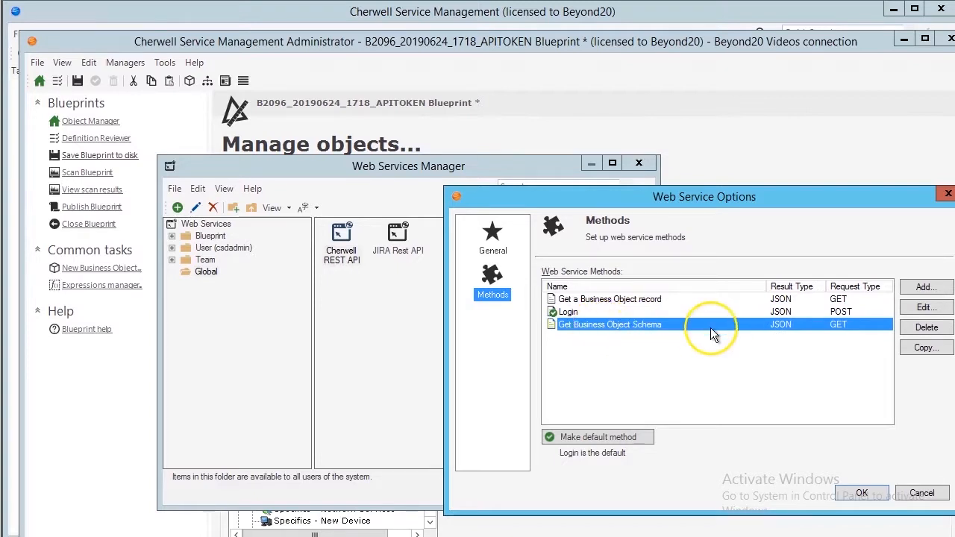
left_click(925, 306)
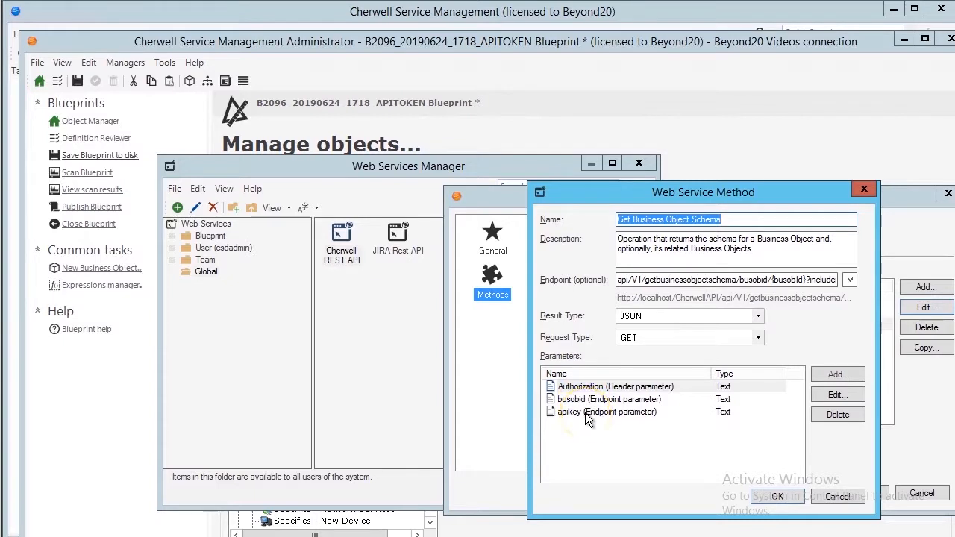
left_click(776, 497)
Review the Get a Business Object record method's parameters, accept the web service options and close the Web Services Manager.
left_click(600, 300)
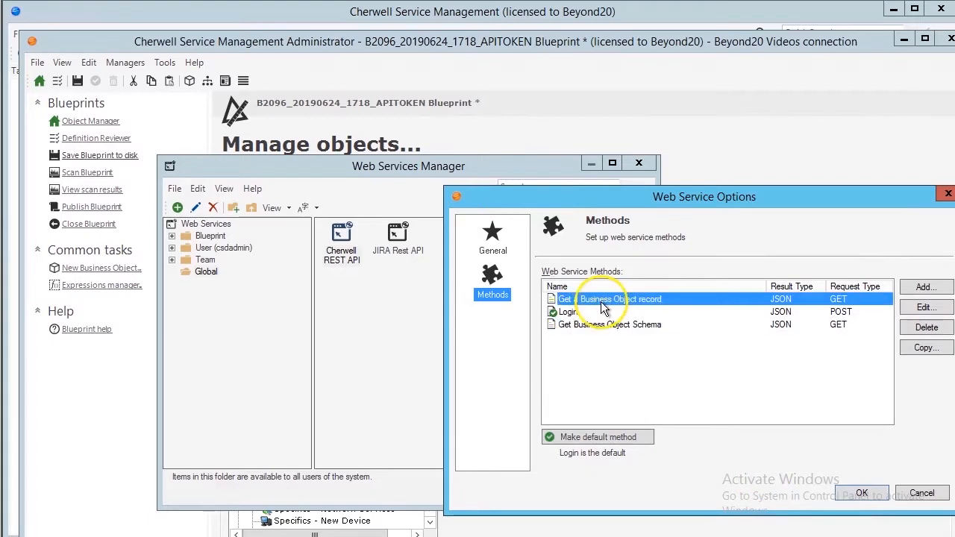
left_click(925, 307)
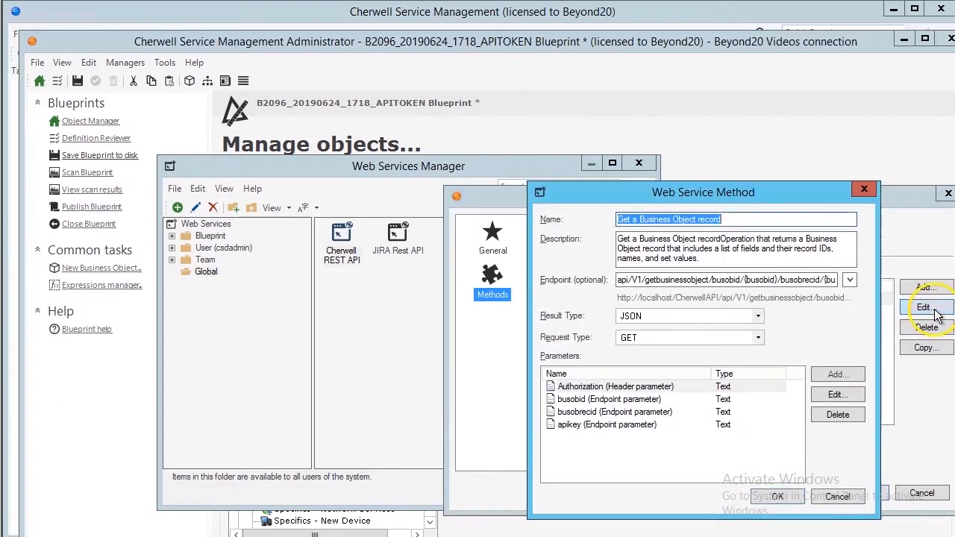
left_click_drag(616, 196, 428, 138)
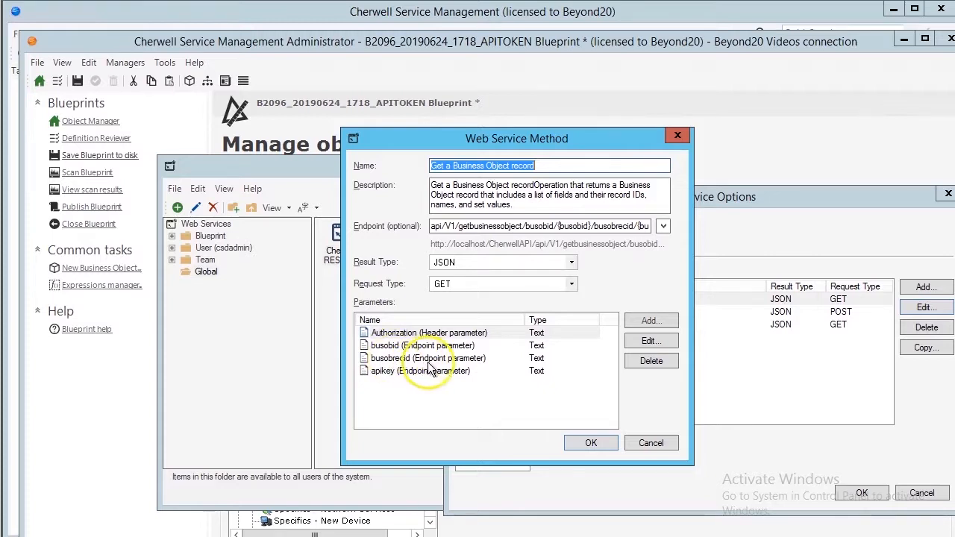
left_click(583, 443)
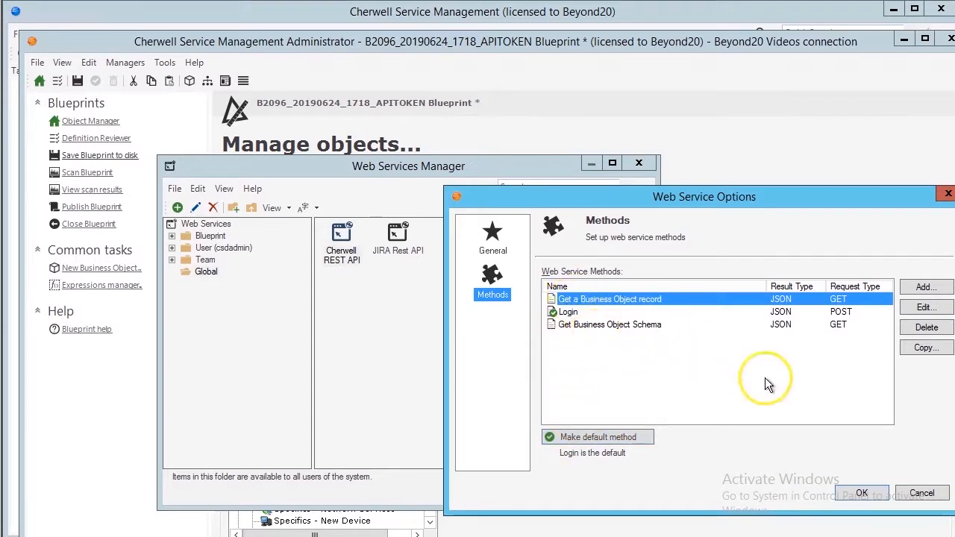
left_click(858, 491)
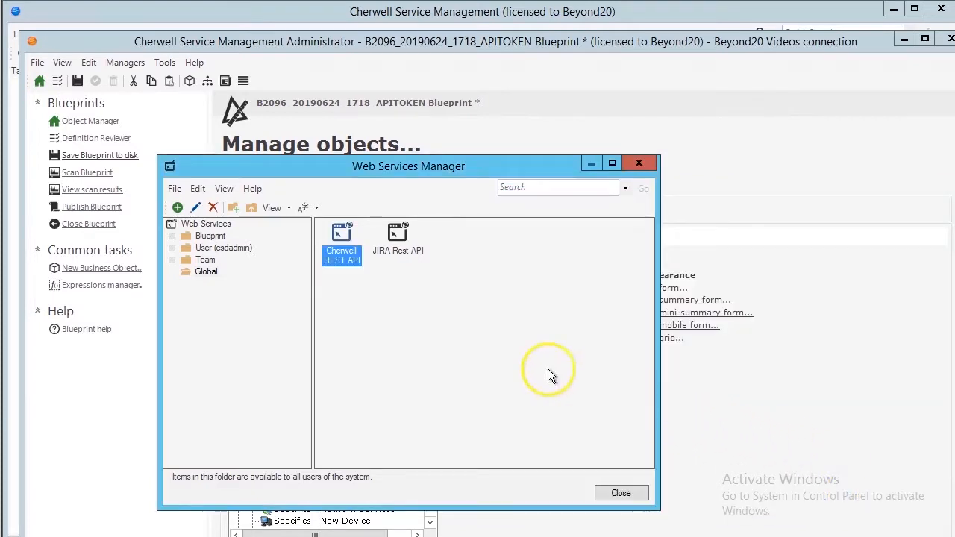
left_click(607, 497)
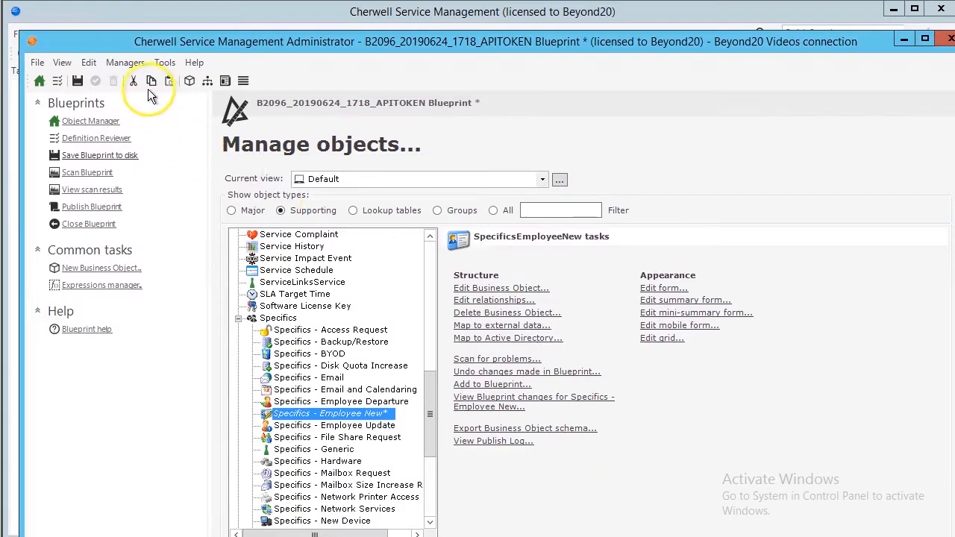
Open the Incident One-Step Get Specifics Schema from the global Cherwell API Calls folder for editing.
left_click(124, 64)
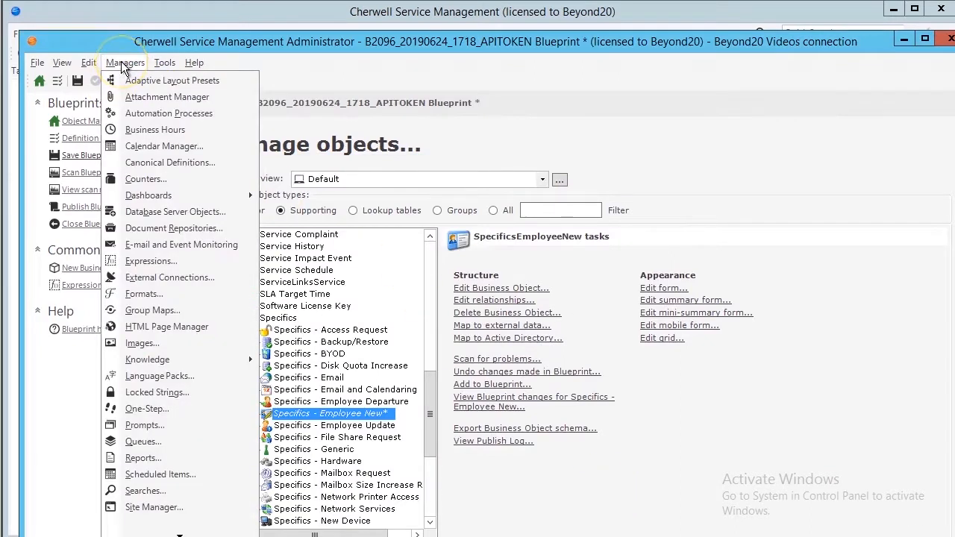
left_click(145, 410)
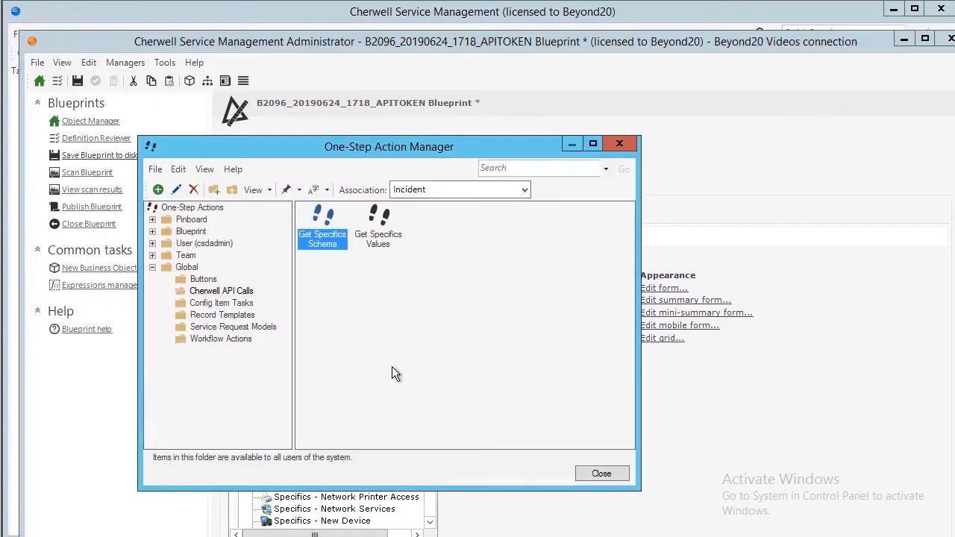
left_click(324, 238)
right_click(324, 225)
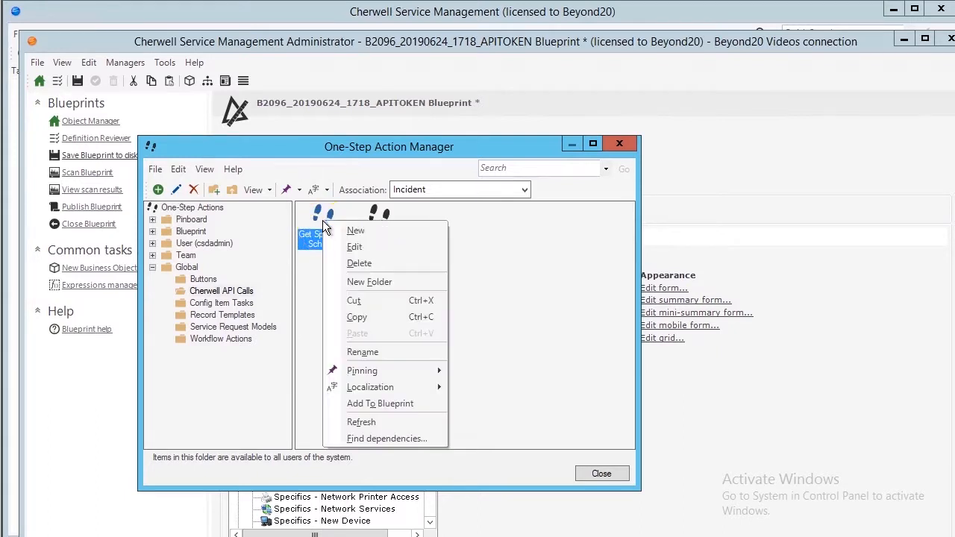
left_click(354, 247)
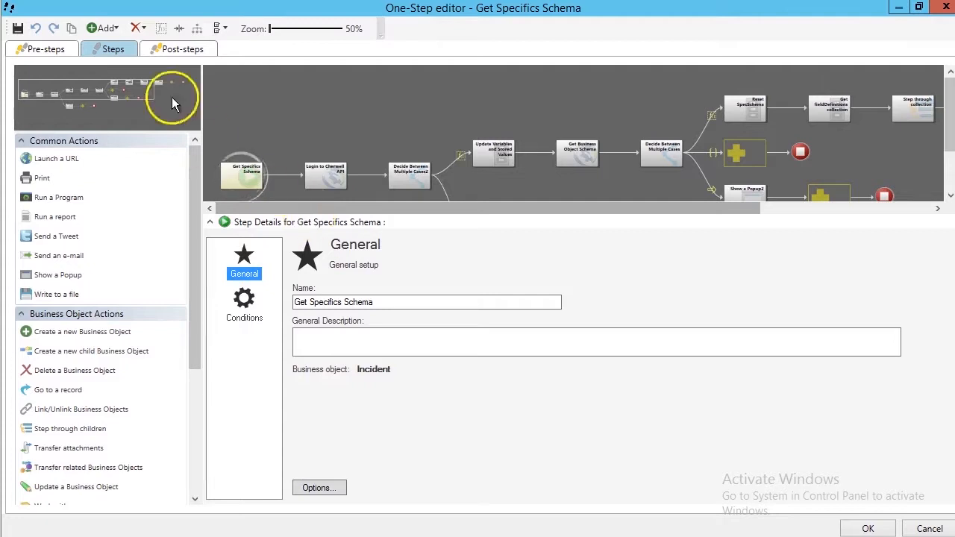
Examine the key, name and password tokens in the new value of the Update Variable RESTAPI_login pre-step.
left_click(45, 49)
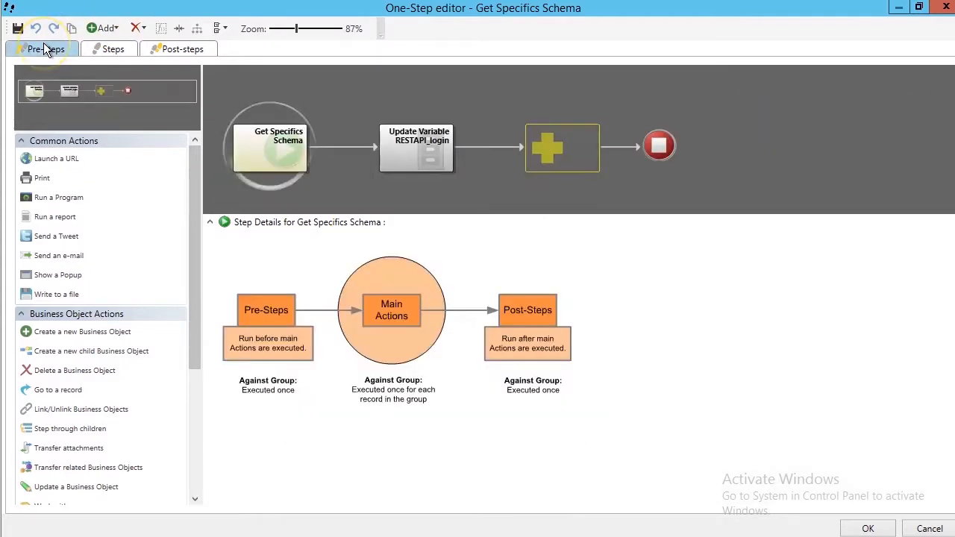
left_click(407, 150)
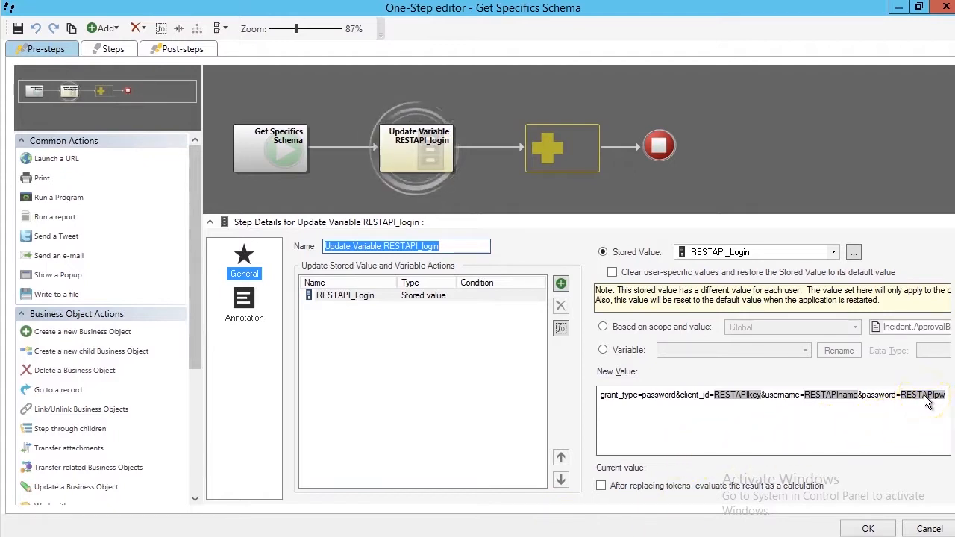
left_click(745, 398)
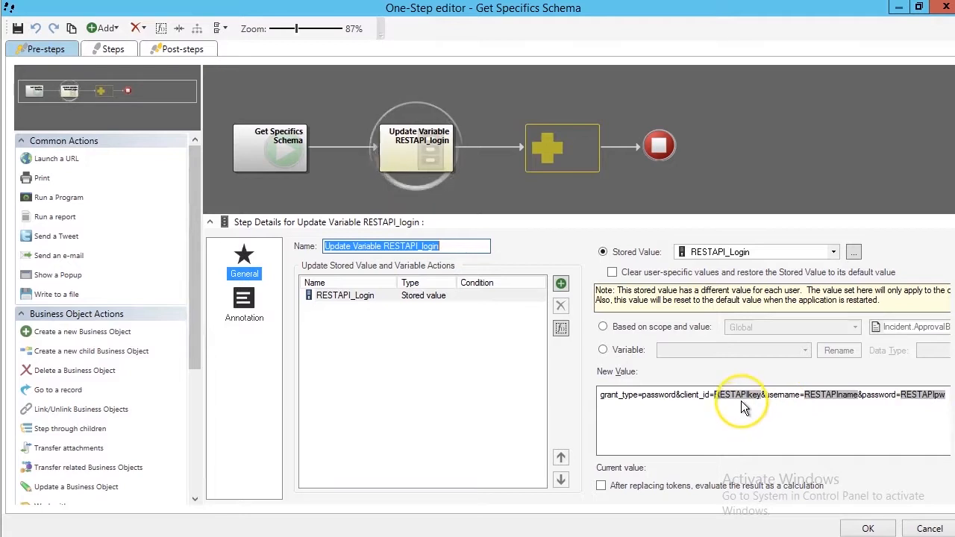
left_click(833, 402)
left_click(906, 398)
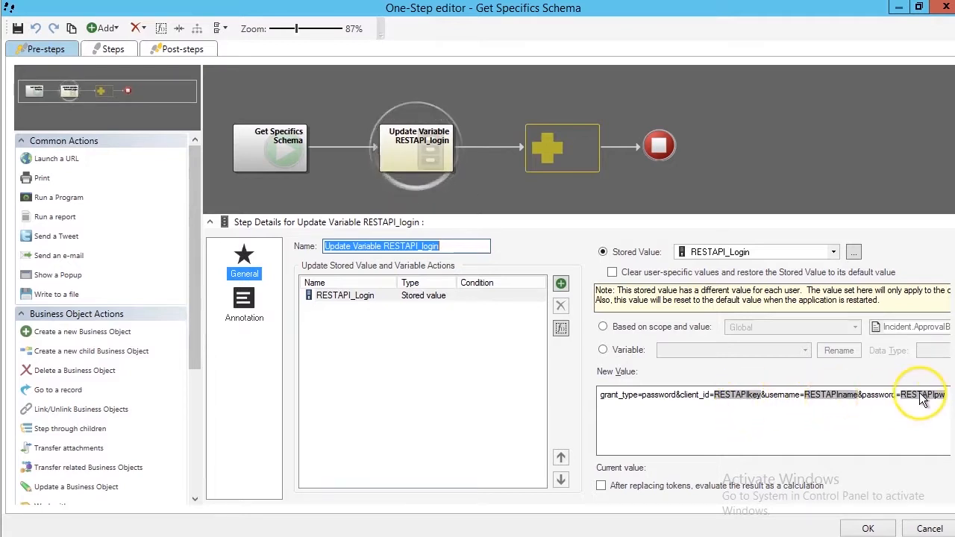
Review the text encoding modifier on the RESTAPIpw token and accept it.
right_click(923, 397)
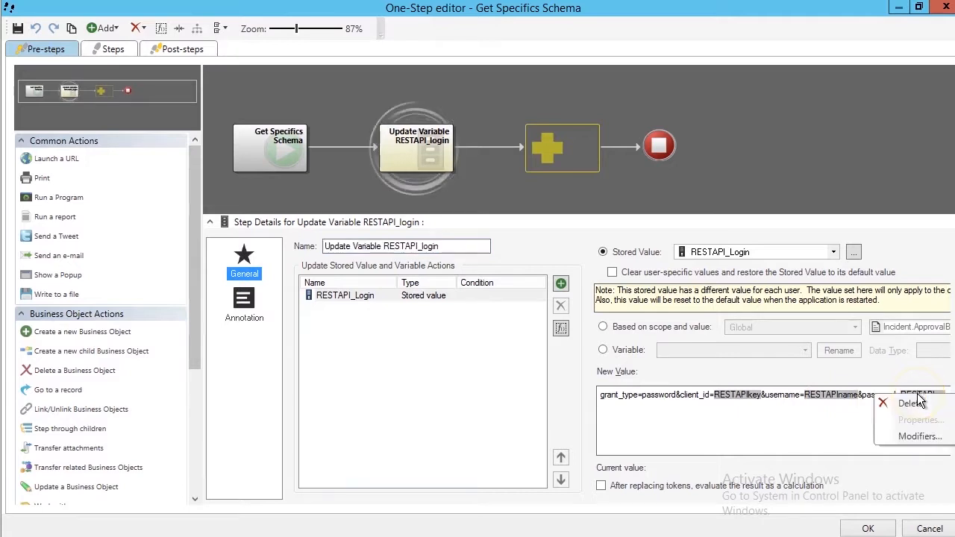
left_click(918, 440)
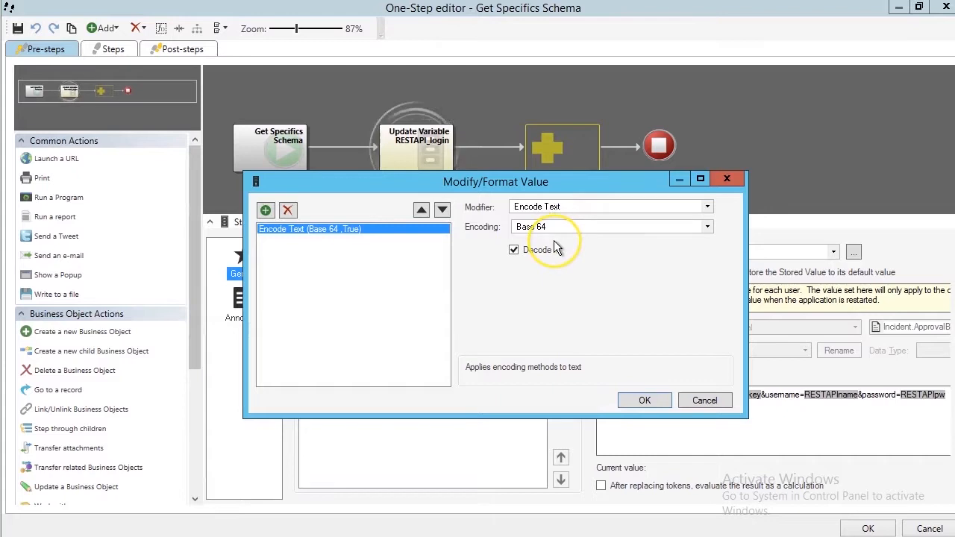
left_click(629, 399)
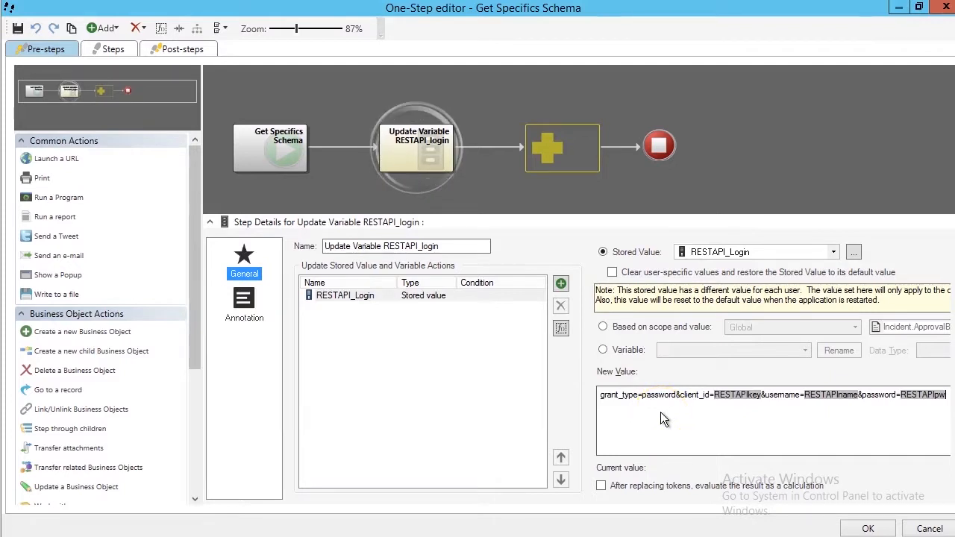
Examine how the Login to Cherwell API action in the main steps stores its result, return code and headers.
left_click(113, 50)
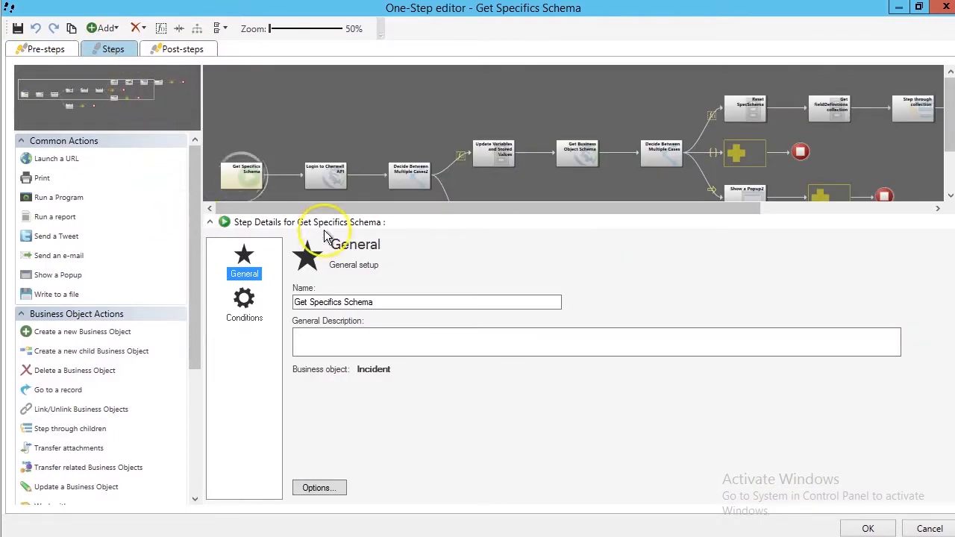
left_click(322, 182)
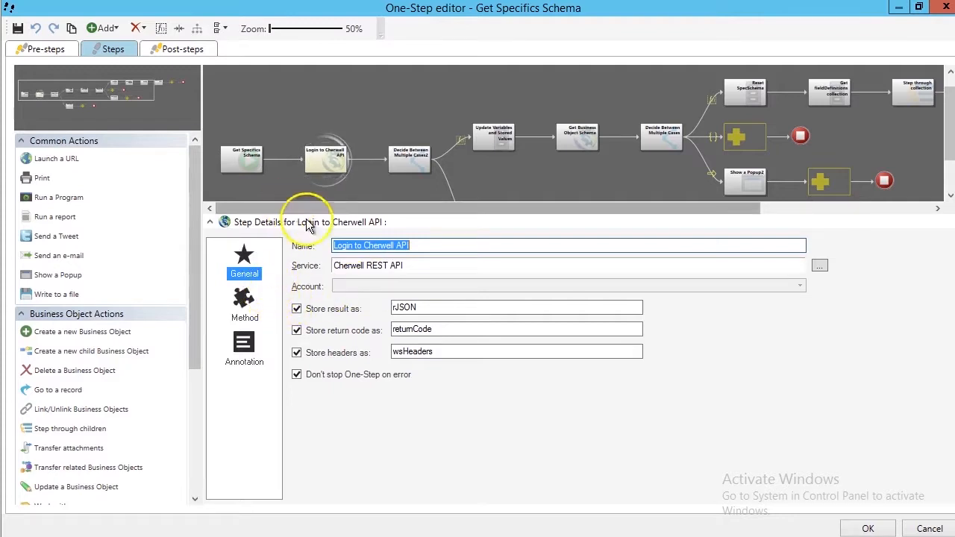
left_click(239, 302)
left_click(242, 263)
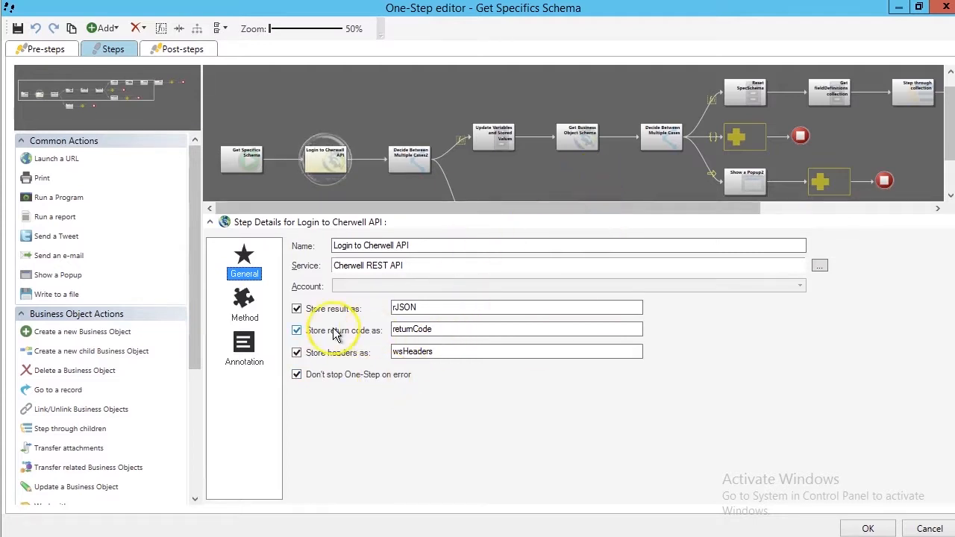
Examine the values assigned to the Login method's Content-Type, data and apikey parameters.
left_click(236, 309)
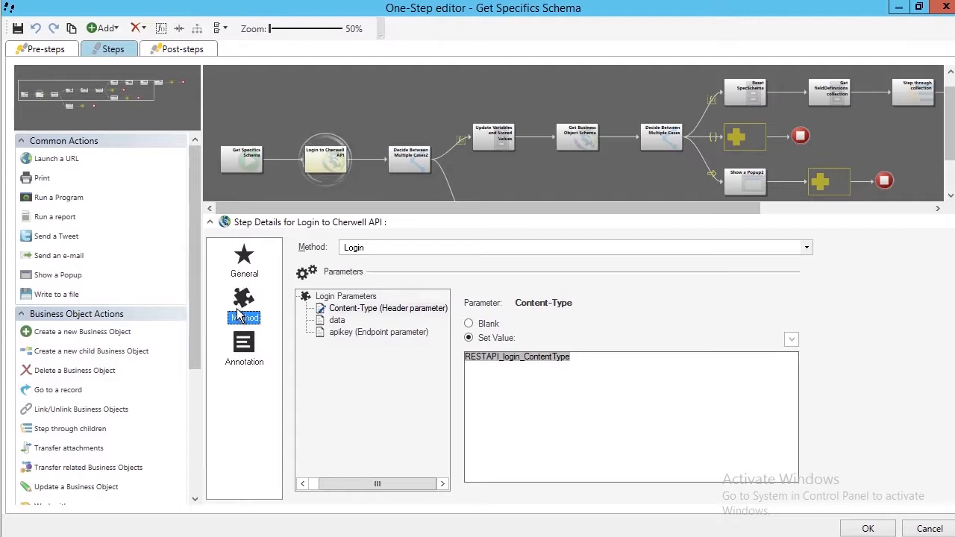
left_click(399, 312)
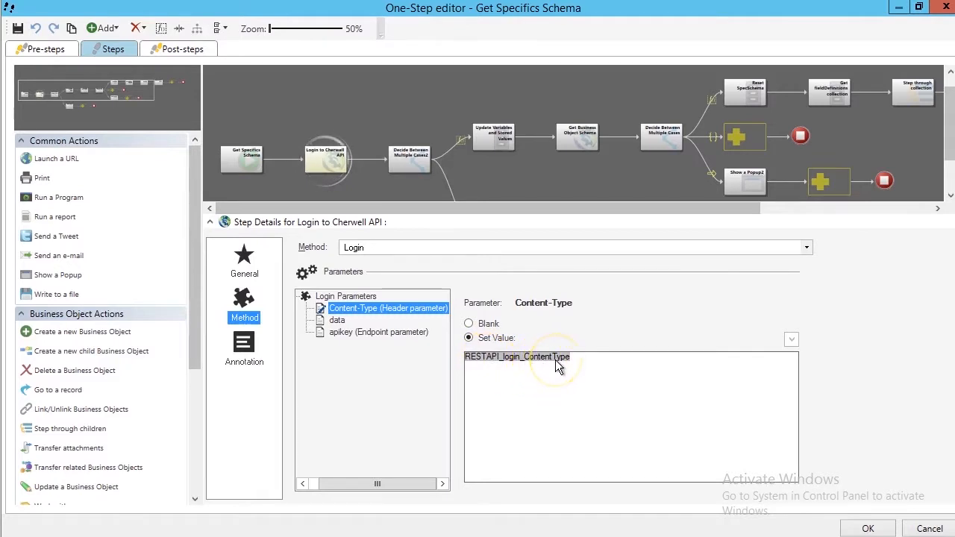
left_click(324, 320)
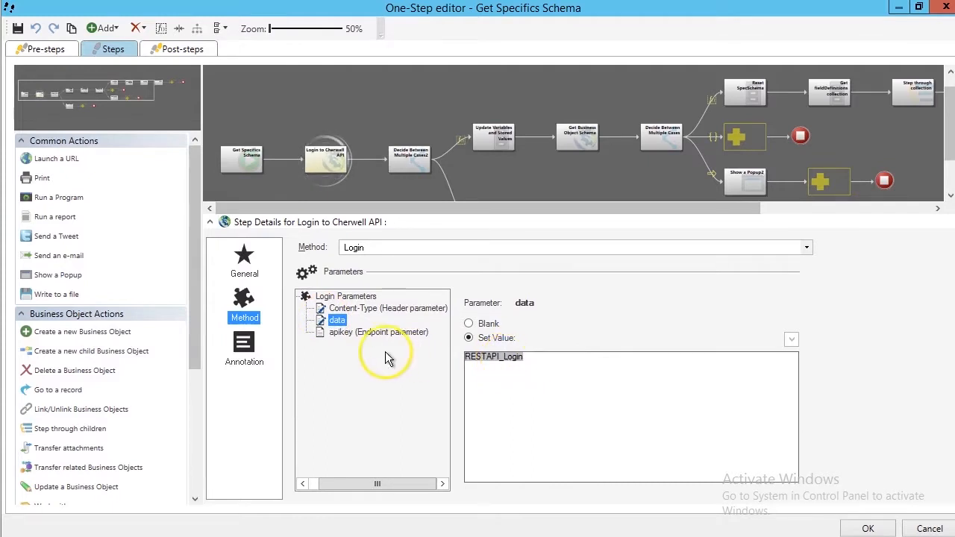
left_click(337, 334)
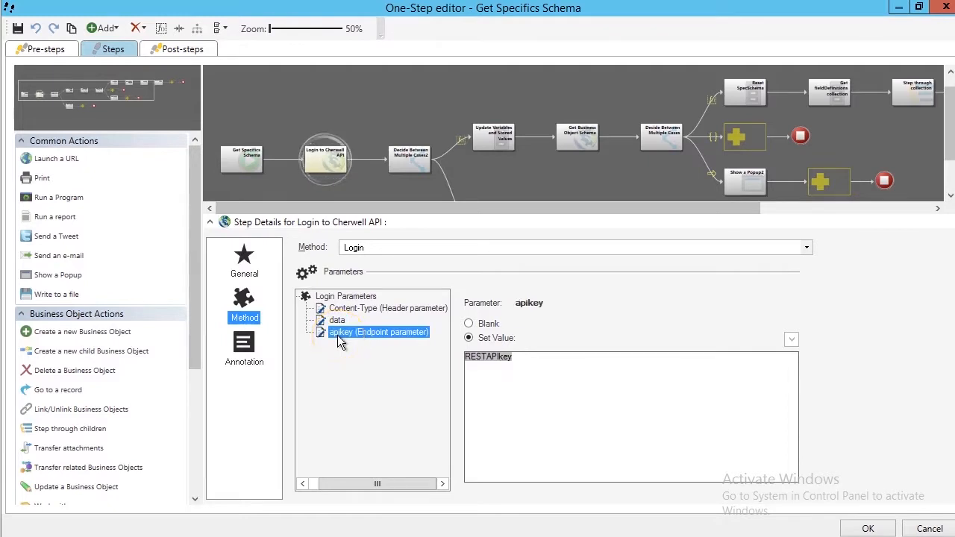
left_click(485, 359)
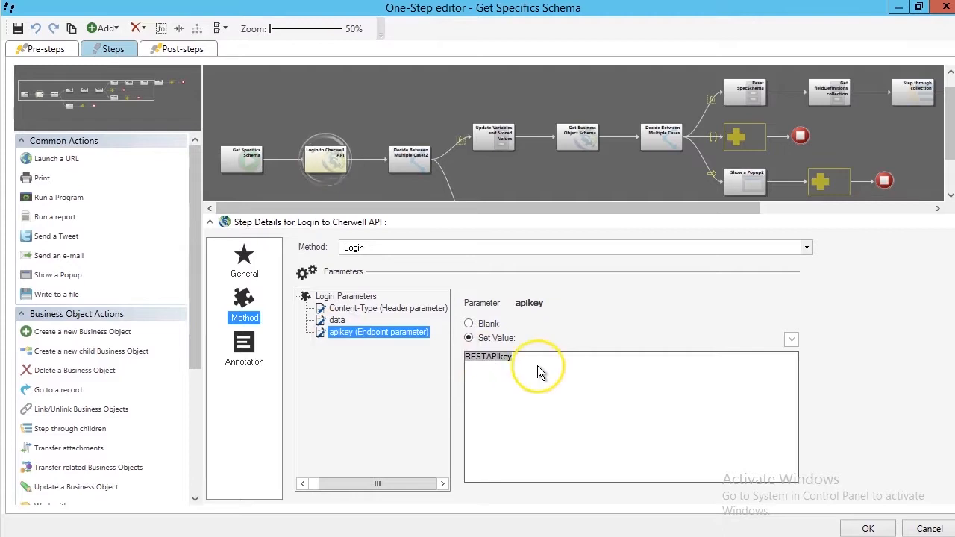
Review the case conditions of Decide Between Multiple Cases2 and inspect the actions on its outgoing branches.
left_click(417, 167)
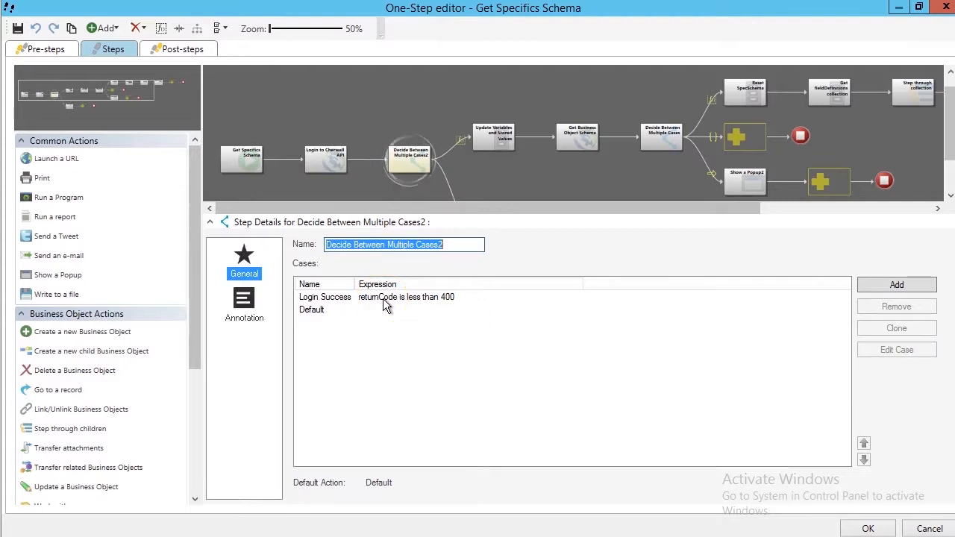
left_click(409, 293)
left_click_drag(952, 111, 942, 165)
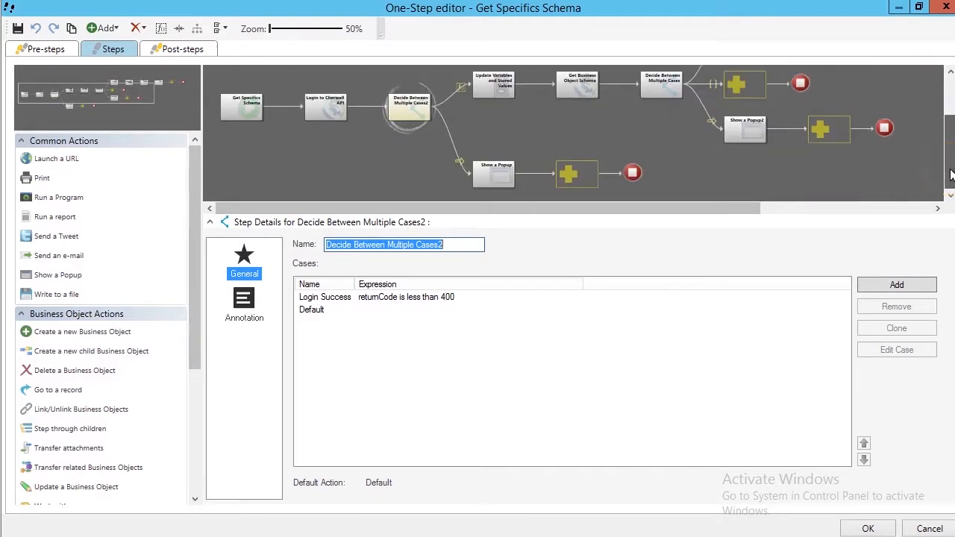
left_click(500, 170)
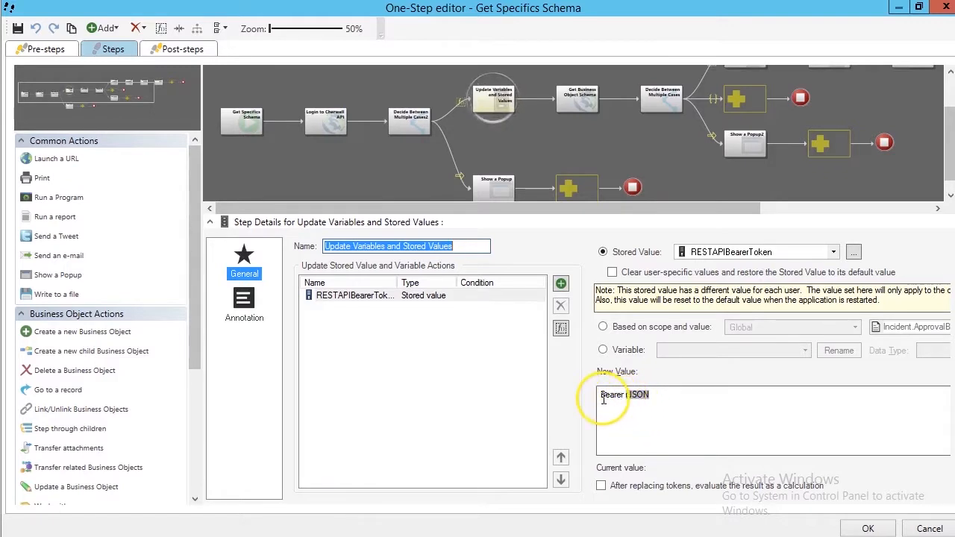
Review the modifier on the rJSON token in the RESTAPIBearerToken stored value's new value and accept it.
right_click(640, 397)
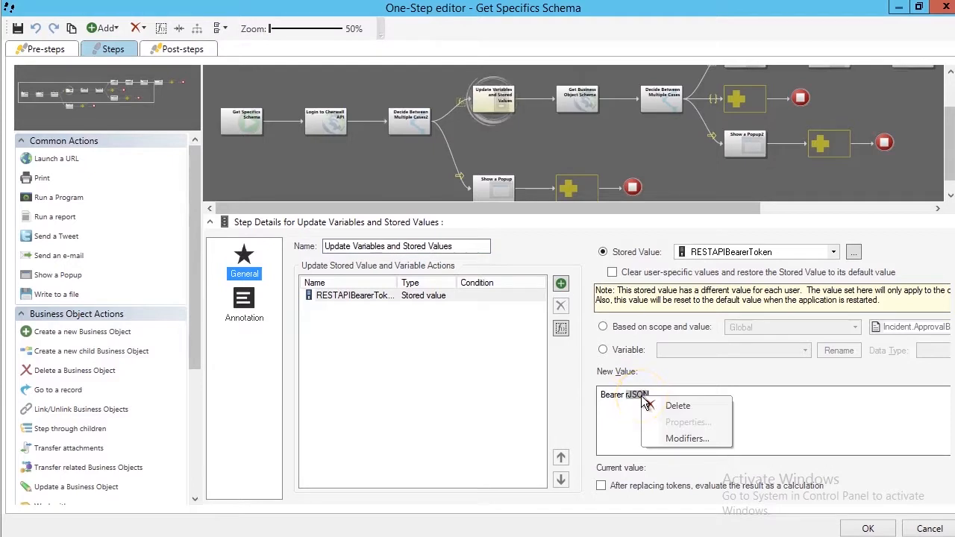
left_click(670, 440)
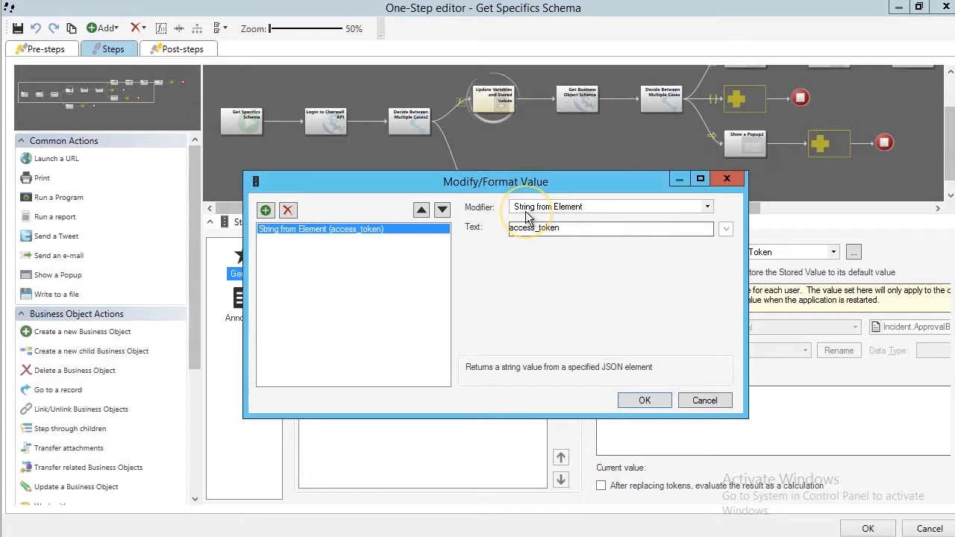
left_click(656, 400)
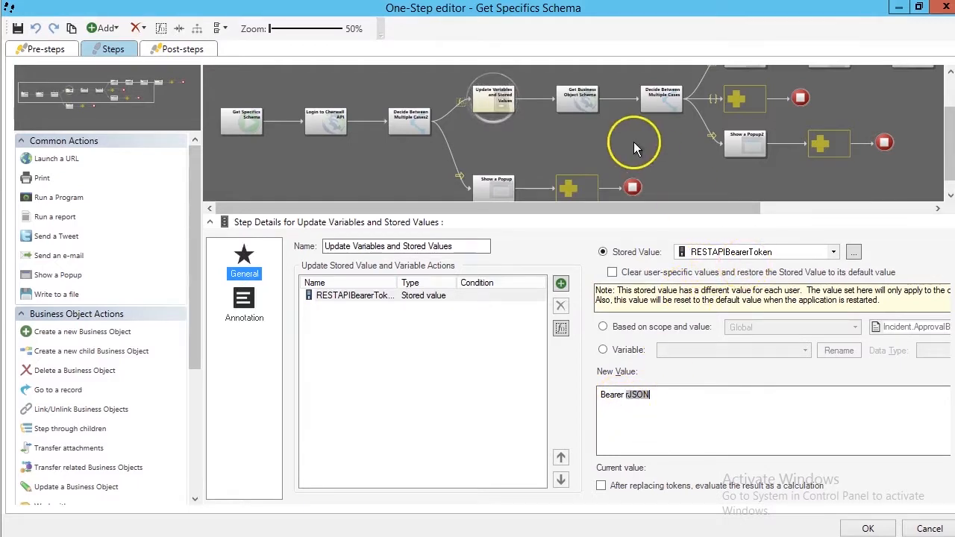
Examine how the Get Business Object Schema action stores its result, return code and headers and handles errors.
left_click(585, 101)
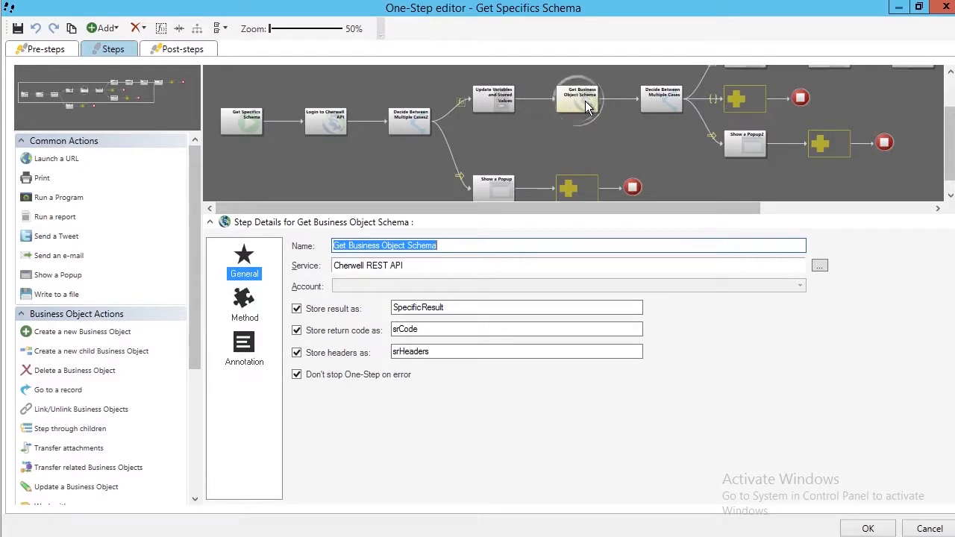
left_click(245, 300)
left_click(245, 263)
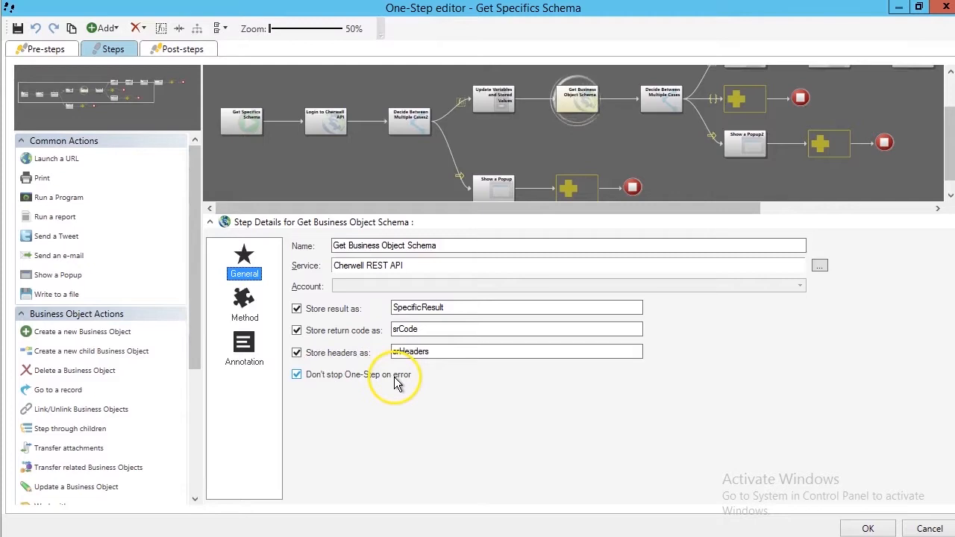
Examine the Get Business Object Schema method's Authorization, busobid and apikey parameter values.
left_click(246, 307)
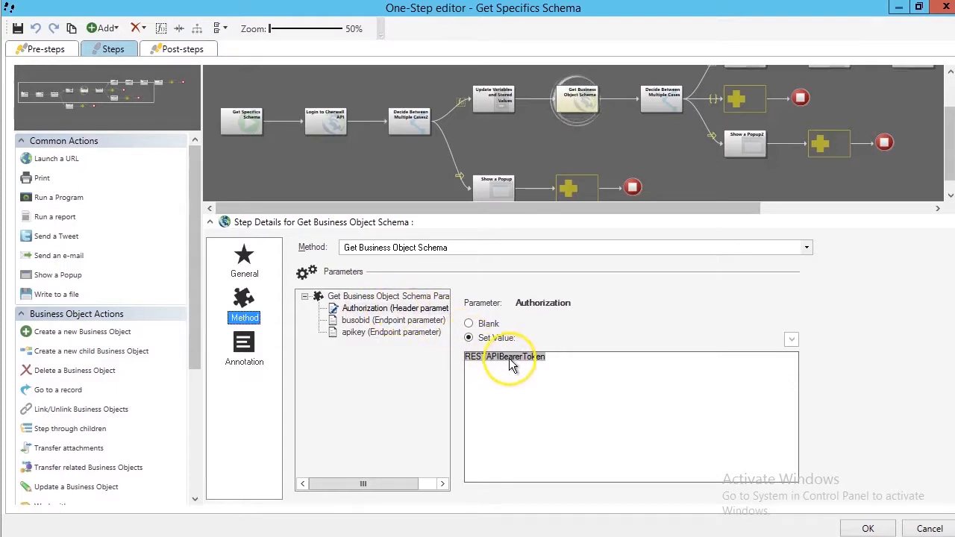
type("T.")
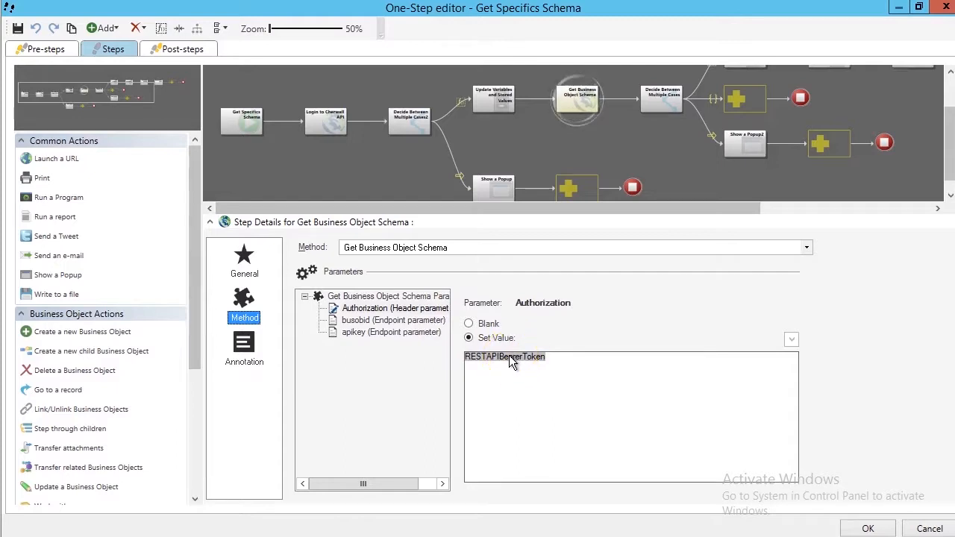
left_click(358, 321)
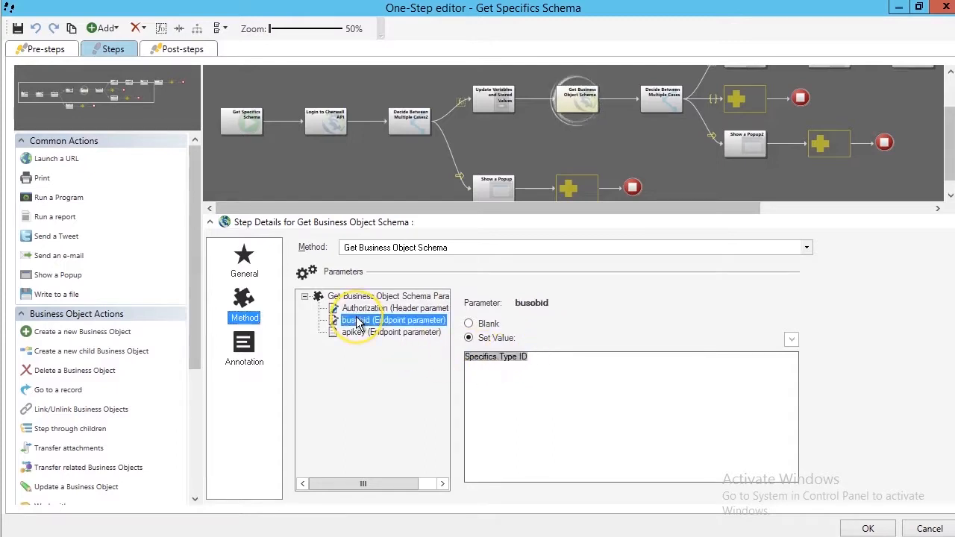
left_click(493, 365)
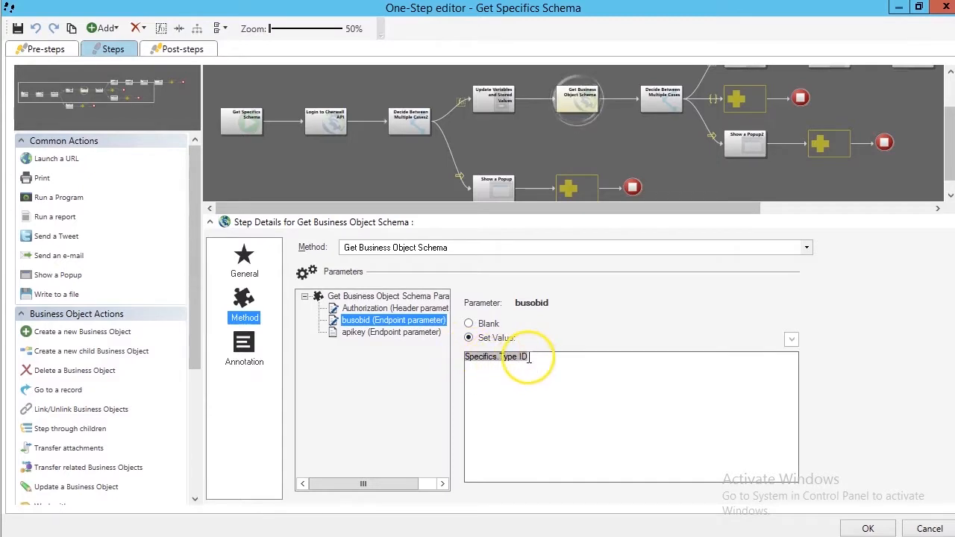
left_click(393, 333)
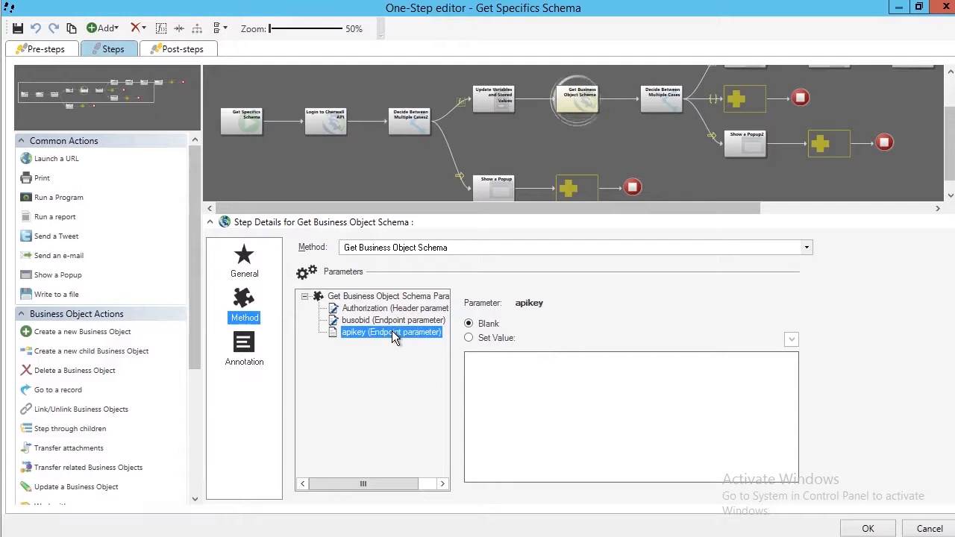
Review the cases of Decide Between Multiple Cases and inspect the Reset SpecSchema action on its success branch.
left_click(555, 160)
left_click(656, 115)
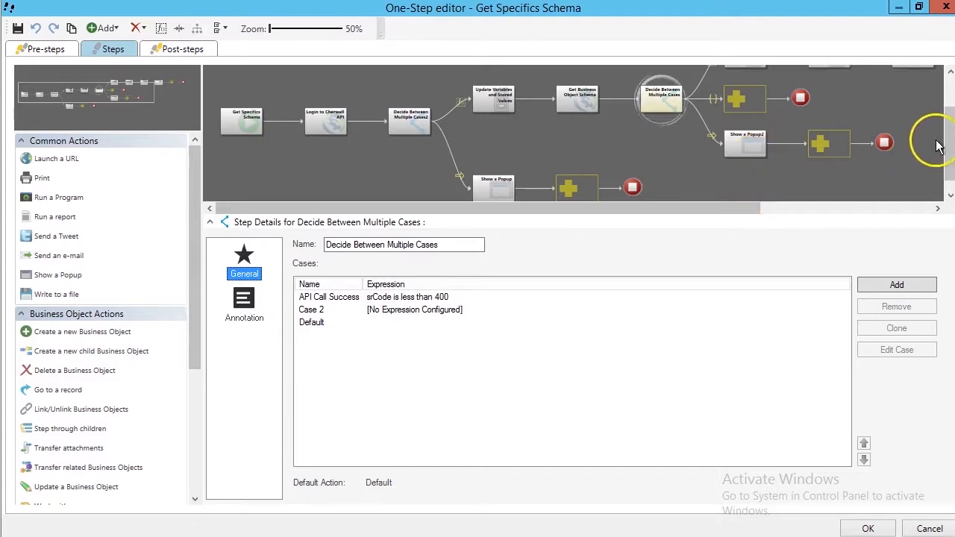
left_click(950, 73)
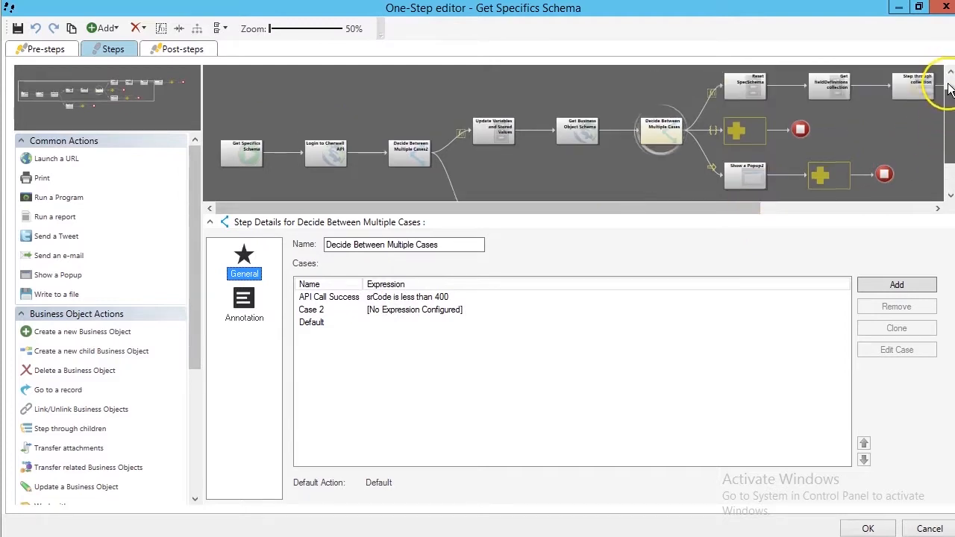
left_click(949, 73)
left_click(742, 105)
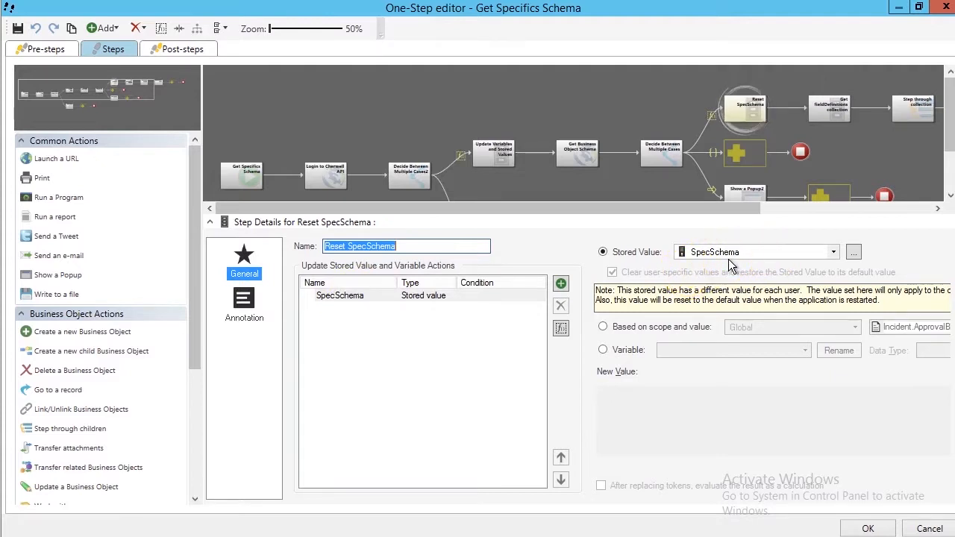
Inspect the Get fieldDefinitions collection action and review the modifier on its SpecificResult token, then accept it.
left_click(835, 109)
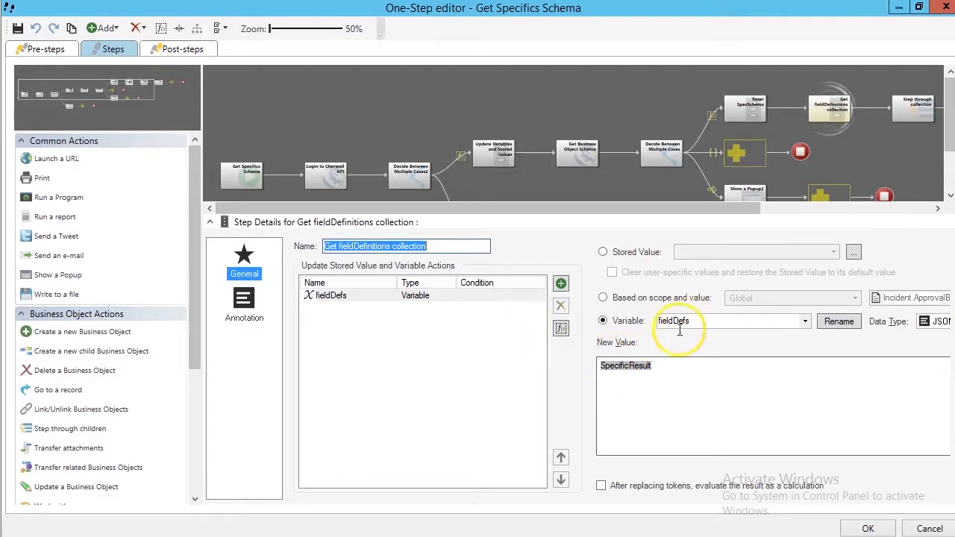
right_click(637, 368)
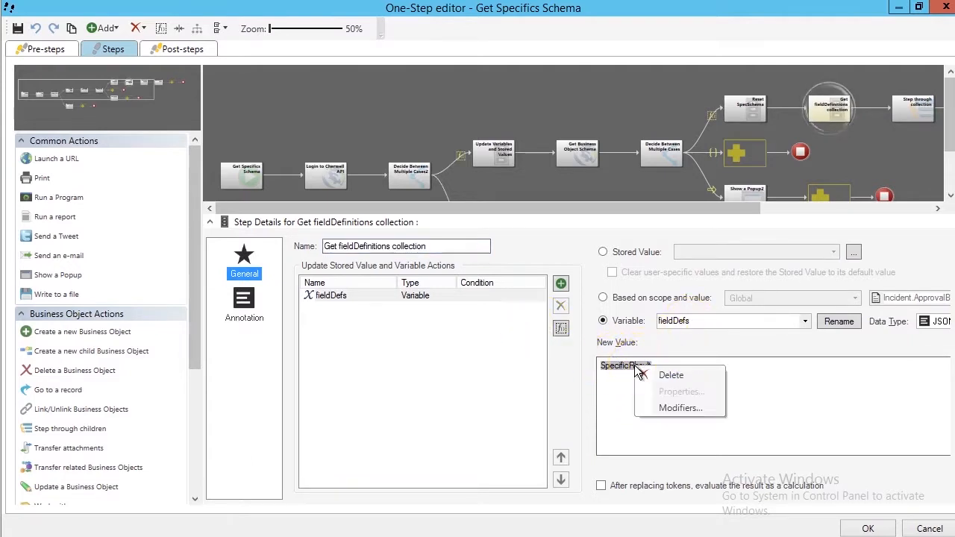
left_click(675, 408)
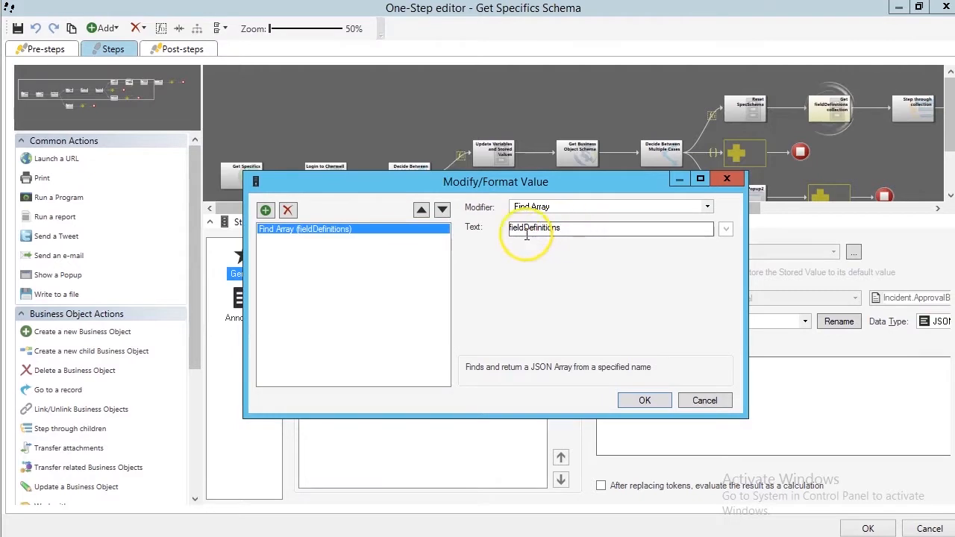
left_click(658, 405)
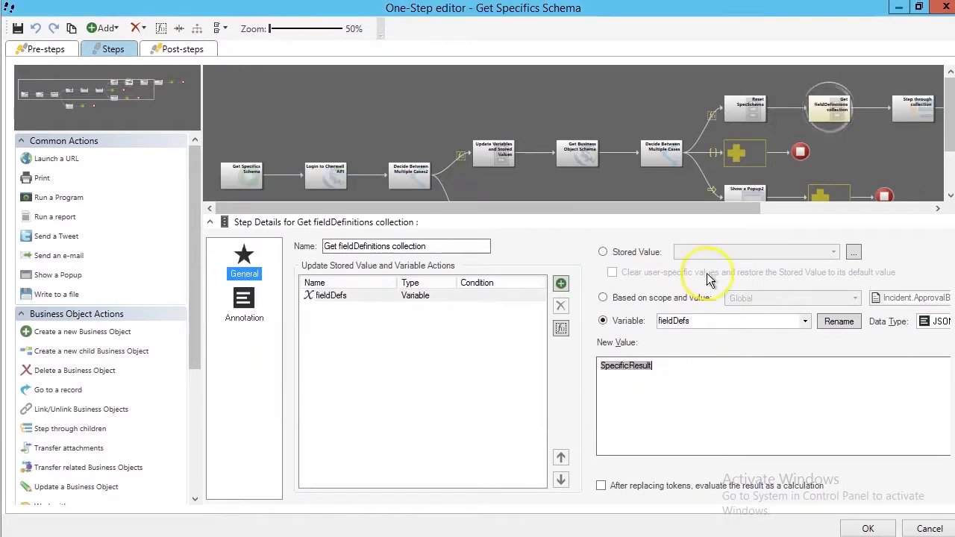
Examine the collection and item variable name used by the Step through collection action.
left_click(795, 208)
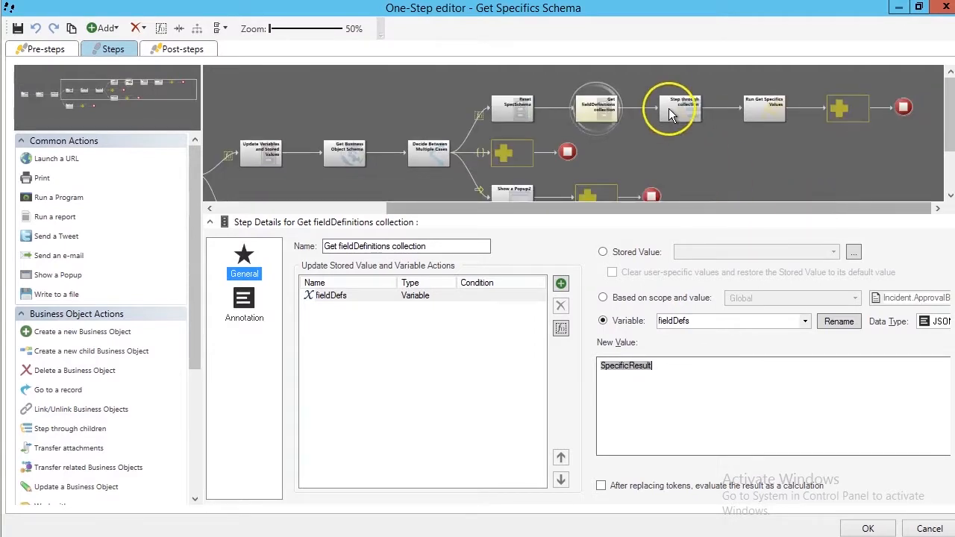
left_click(668, 104)
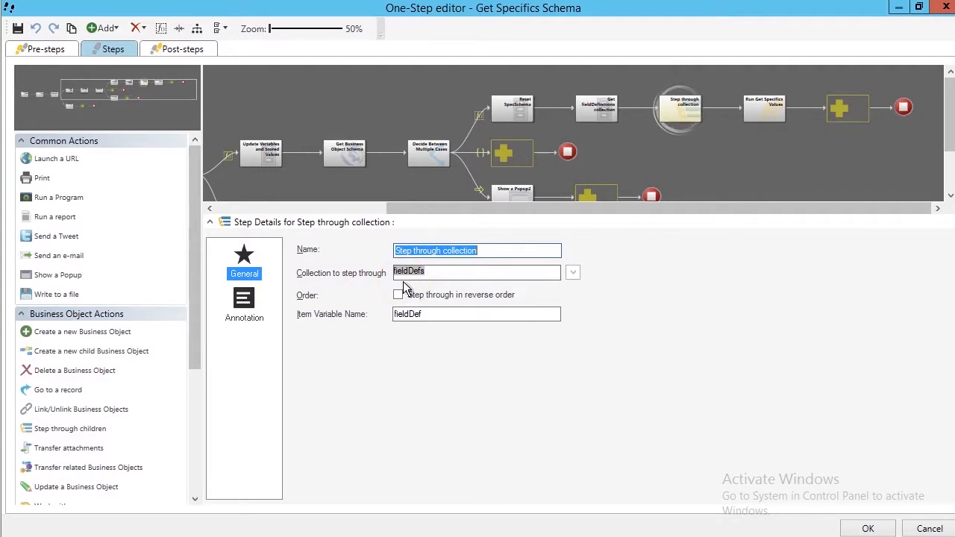
left_click(313, 316)
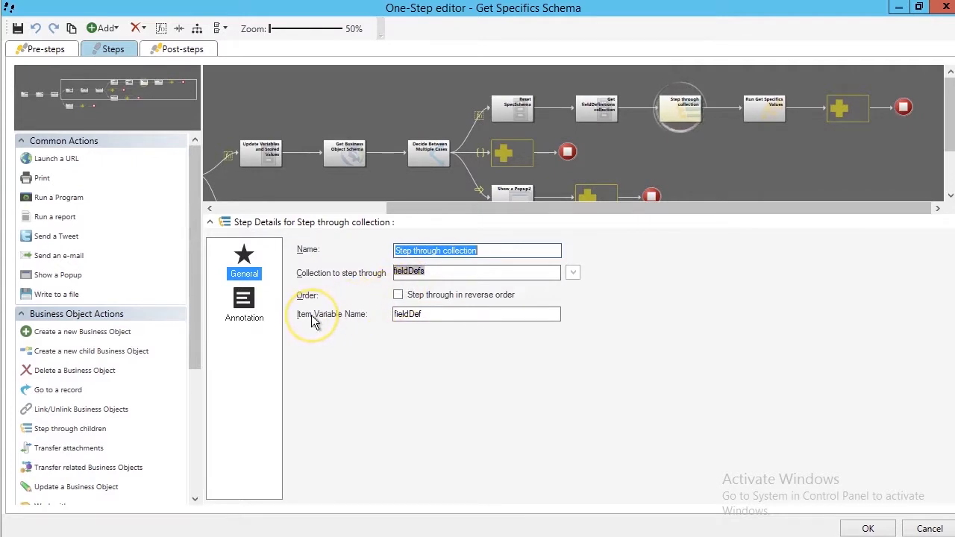
left_click(395, 318)
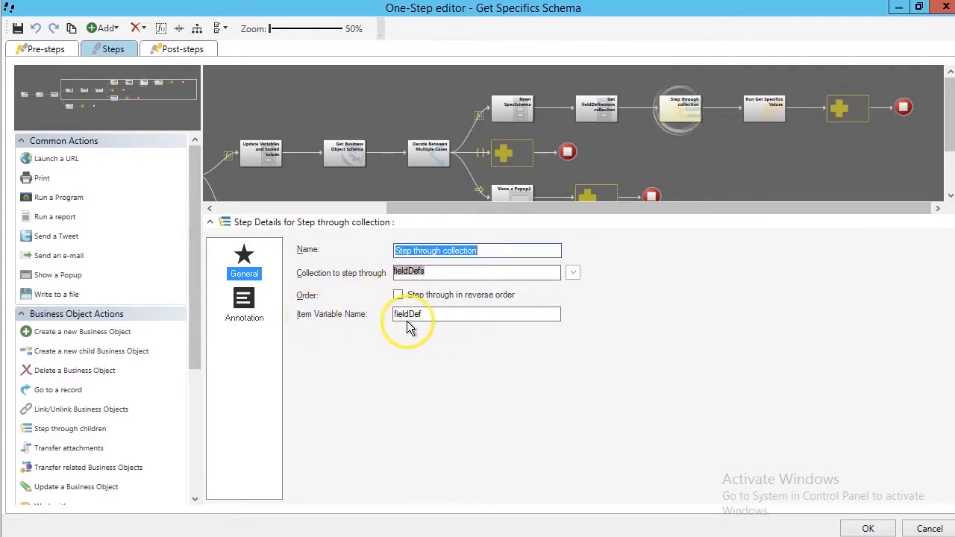
Open the actions nested in Step through collection and review the modifier on Get Category's fieldDef token.
double_click(688, 108)
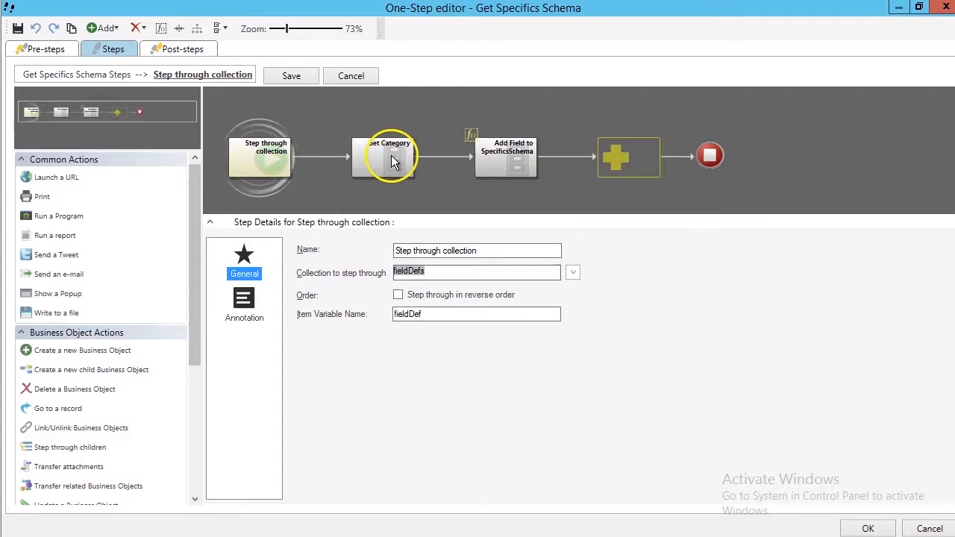
left_click(374, 156)
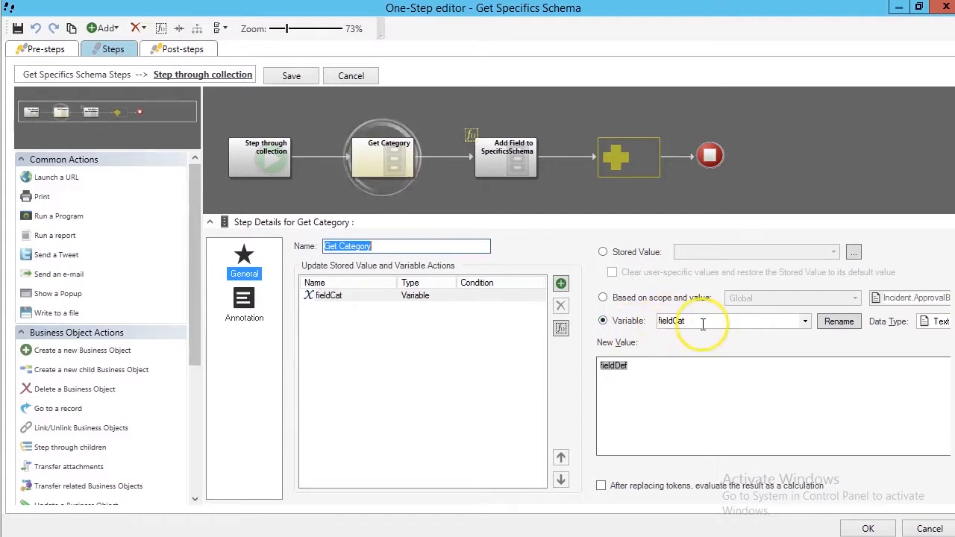
right_click(613, 373)
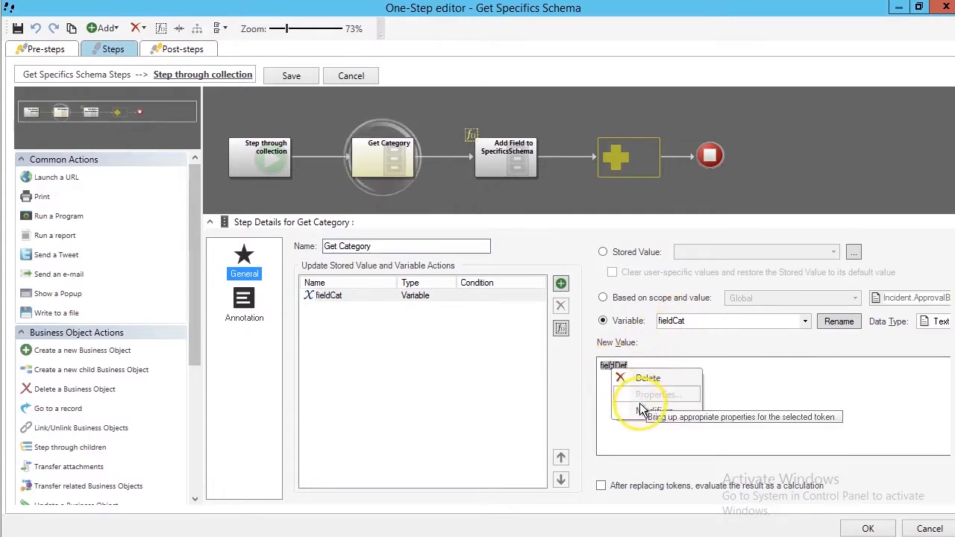
left_click(640, 411)
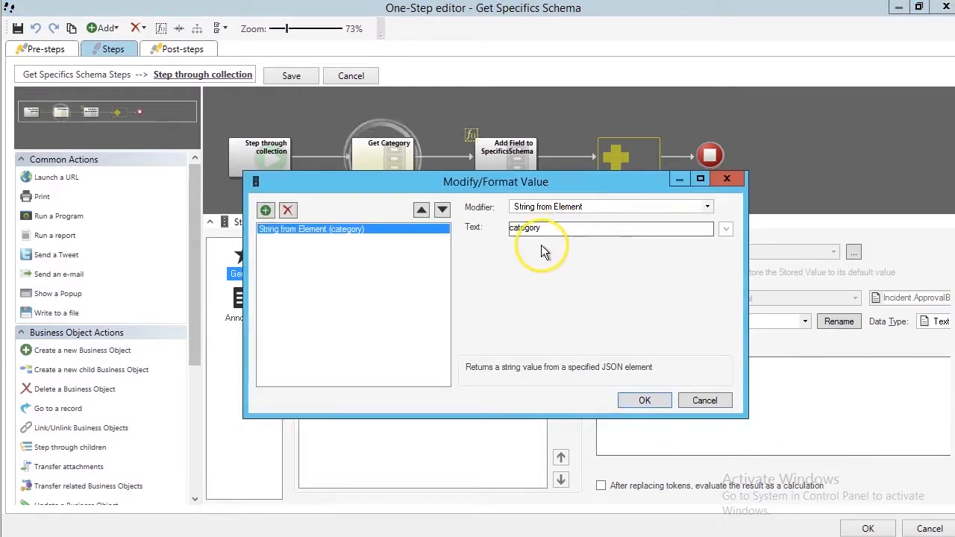
left_click(638, 400)
Review the condition expression on the Add Field to SpecificsSchema action, accept it and save the nested collection actions.
left_click(486, 160)
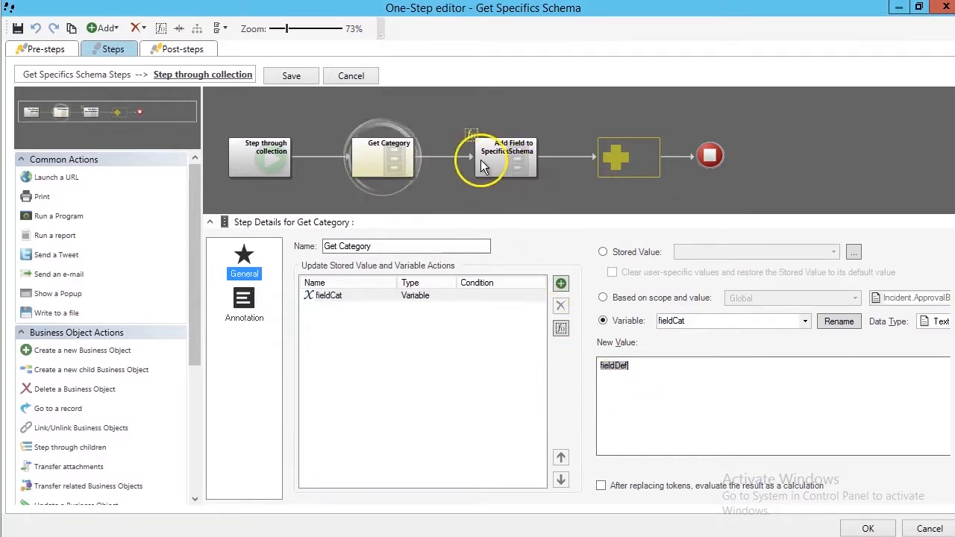
right_click(481, 161)
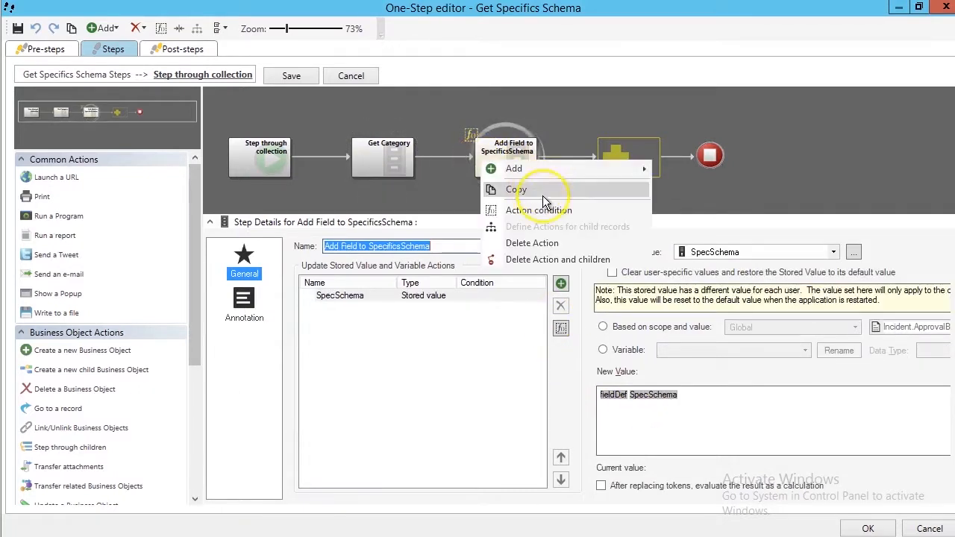
left_click(537, 210)
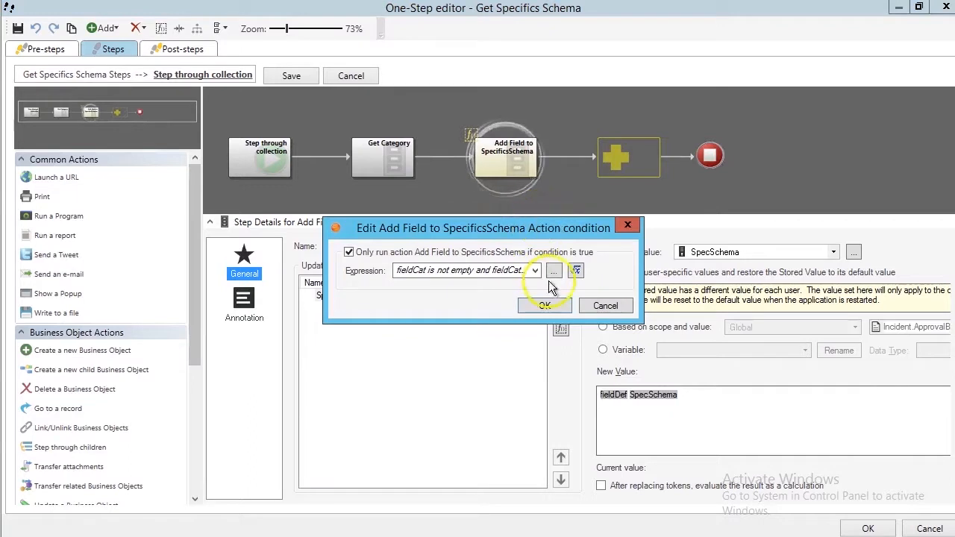
left_click(576, 272)
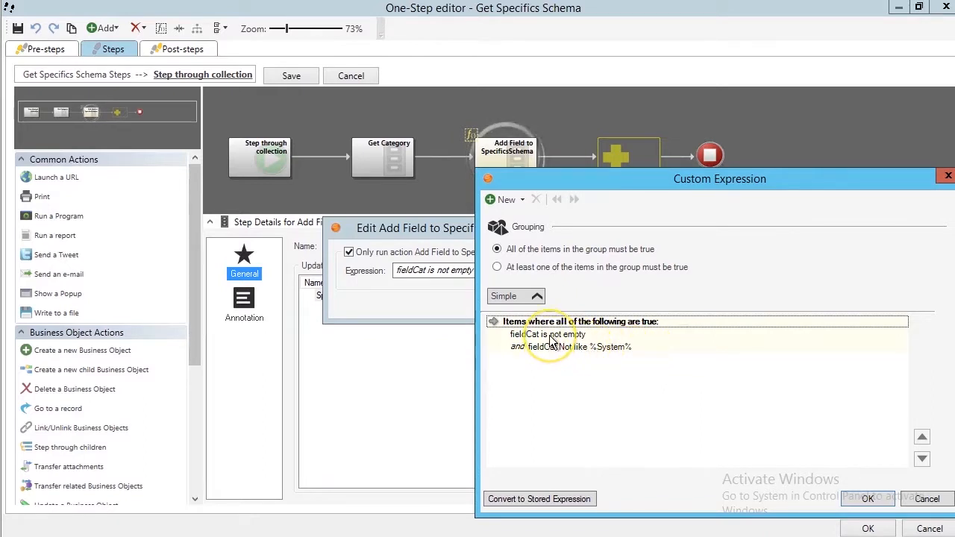
left_click(880, 502)
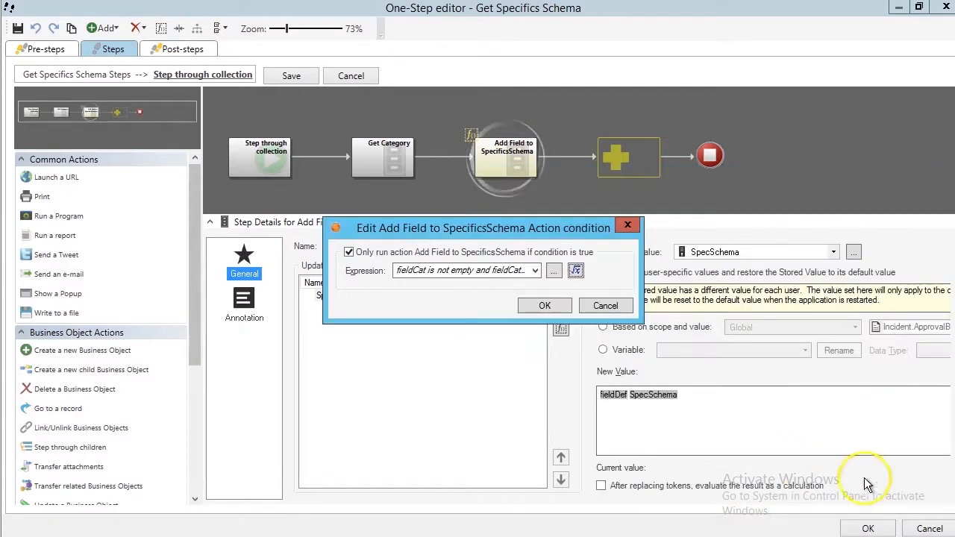
left_click(546, 306)
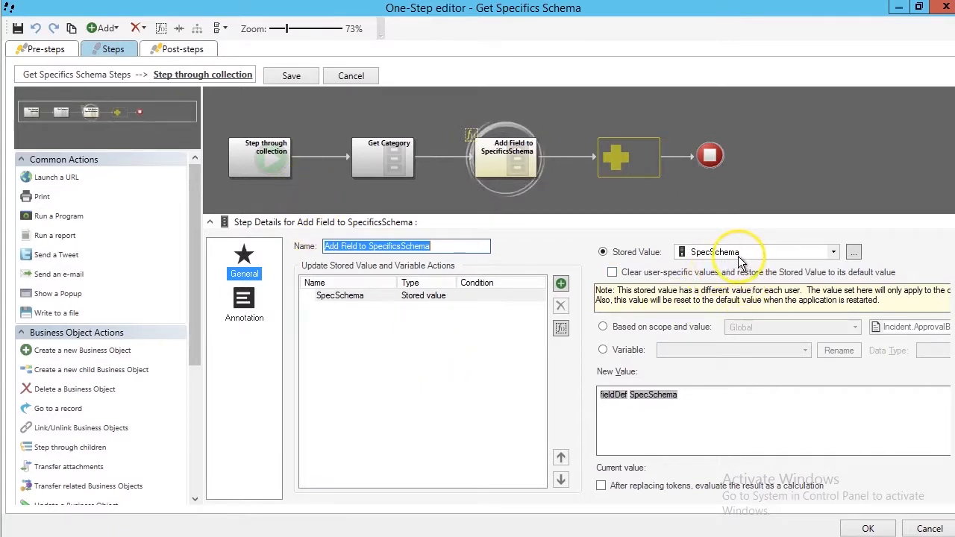
left_click(282, 77)
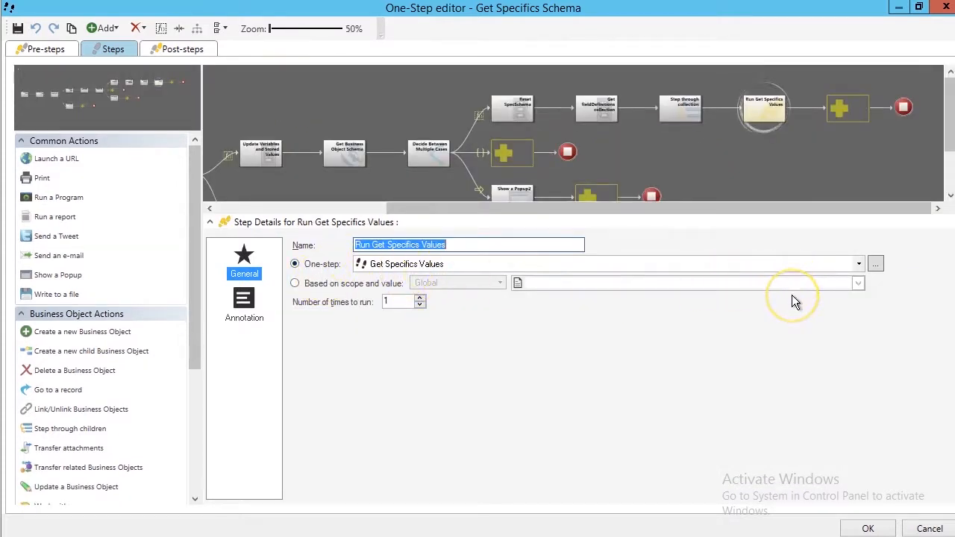
Open the Get Specifics Values One-Step for editing and inspect the stored value update in its pre-steps.
left_click(875, 264)
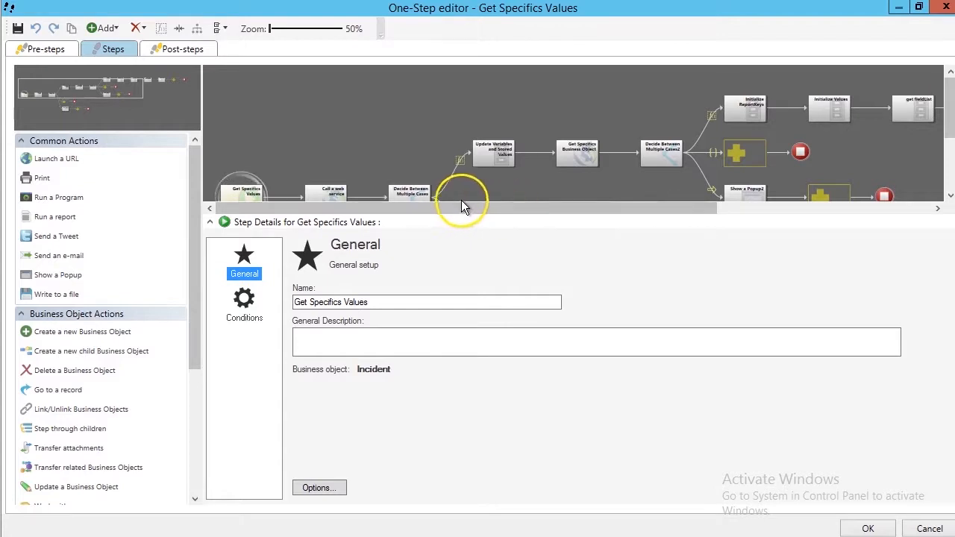
left_click(43, 50)
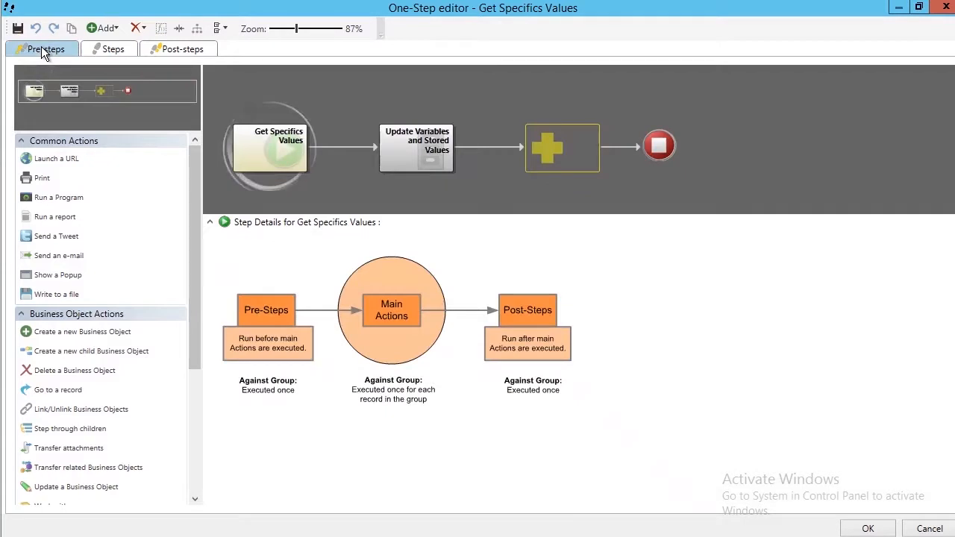
left_click(435, 148)
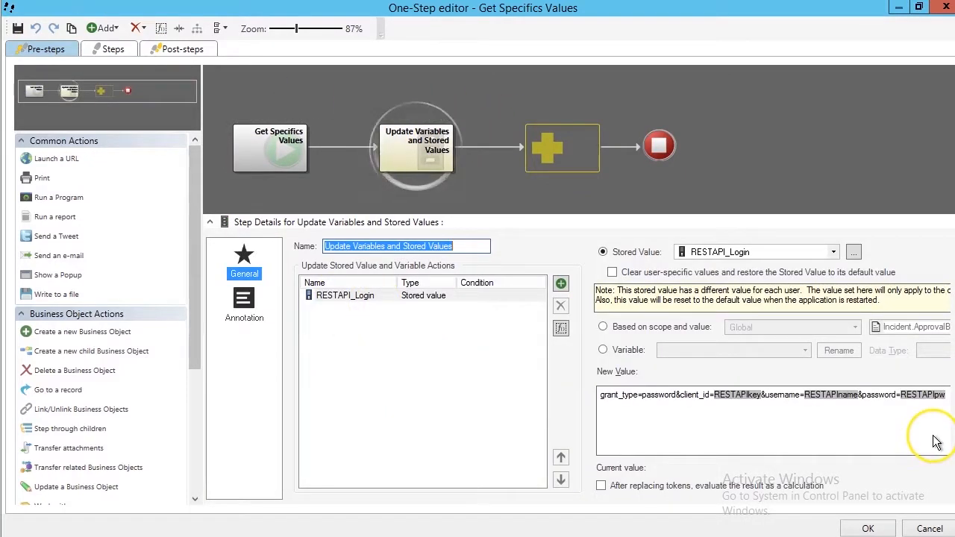
Review the One-Step's main steps from the web service call and case decision through the RESTAPIBearerToken stored value update.
left_click(110, 48)
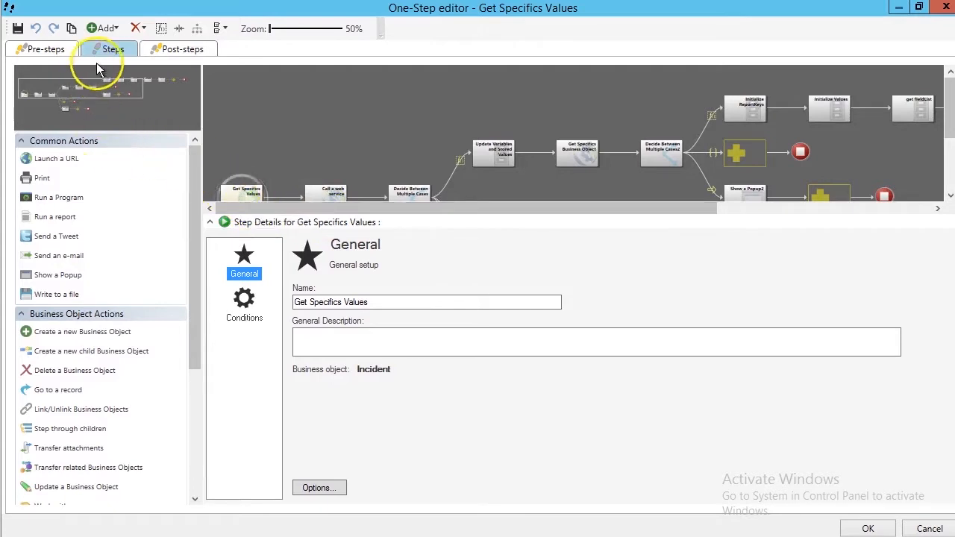
left_click(329, 192)
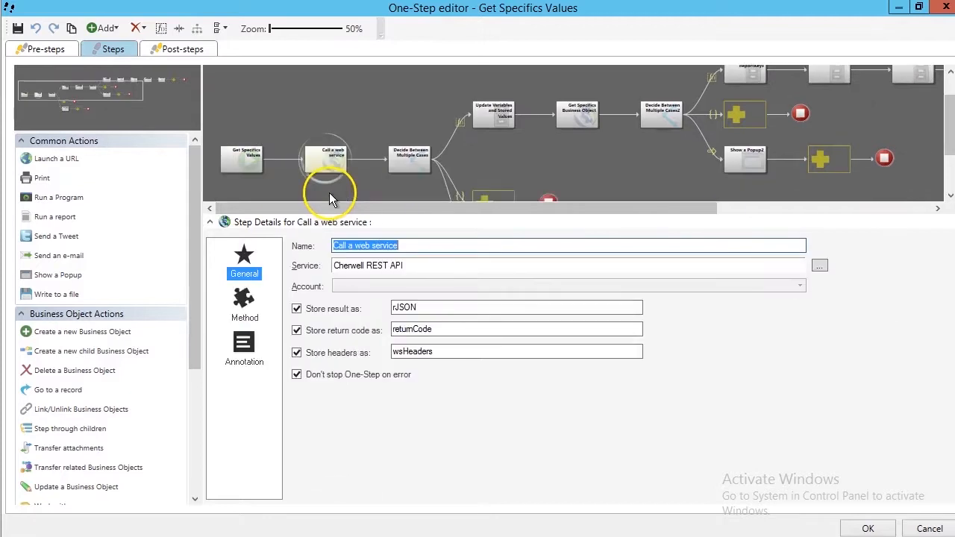
left_click(408, 162)
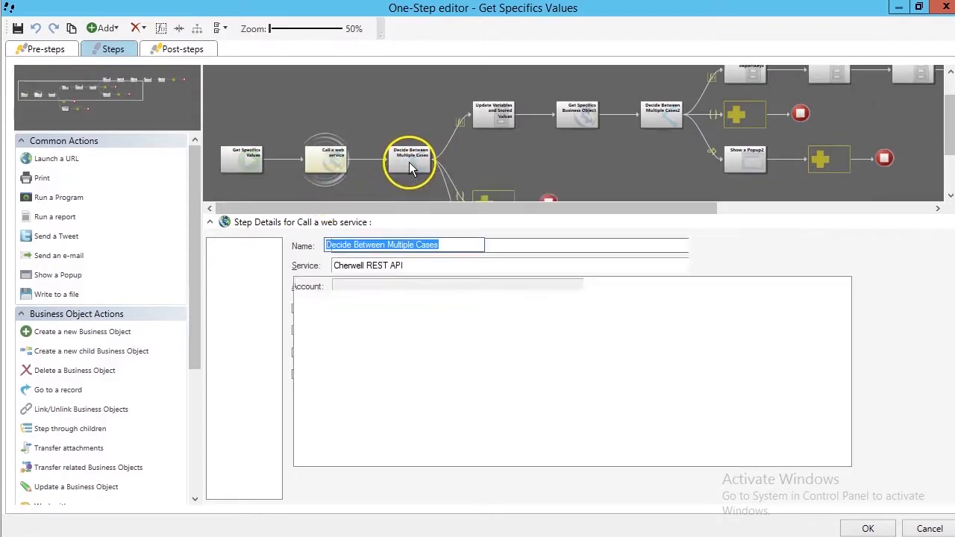
left_click(502, 118)
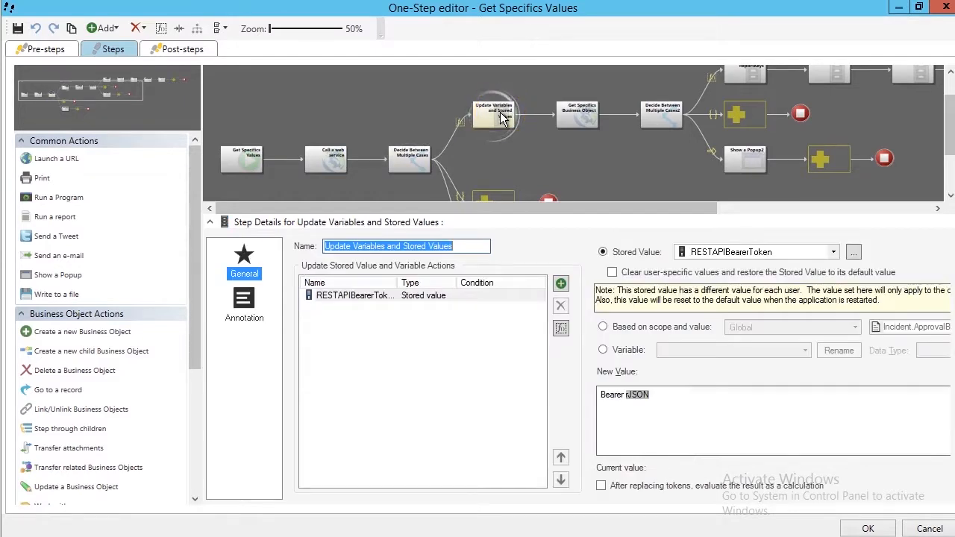
Inspect the Get Specifics Business Object action's result variables, method and its Authorization, busobid, busobrecid and apikey parameters.
left_click(573, 112)
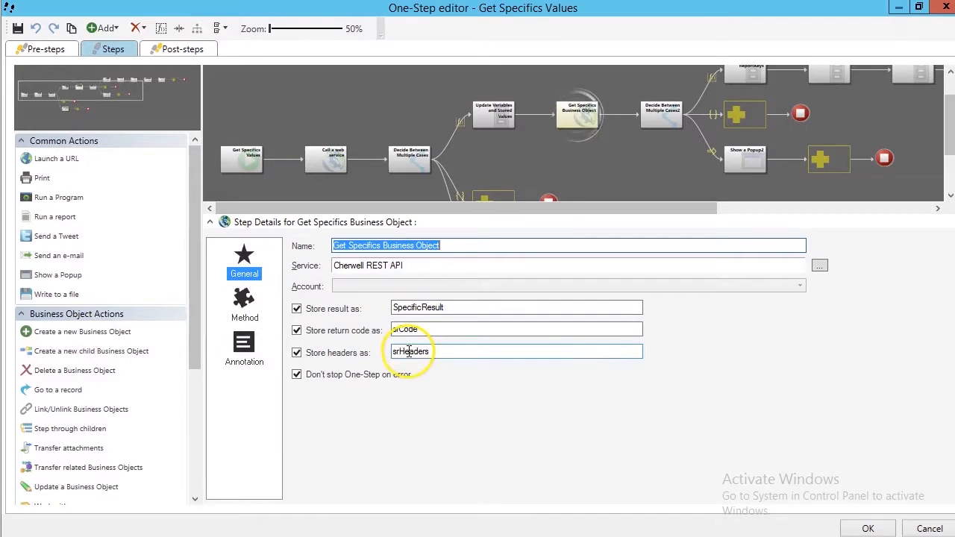
left_click(244, 302)
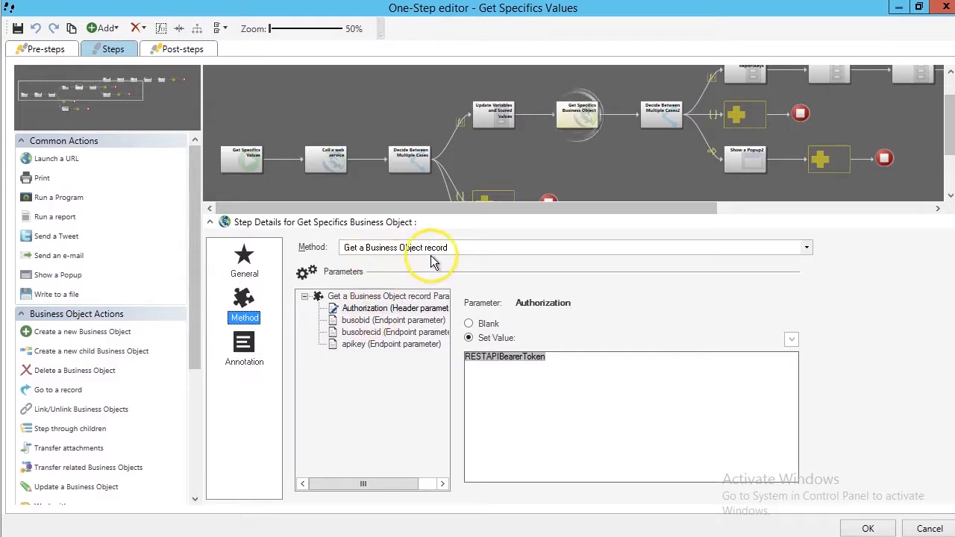
left_click(364, 312)
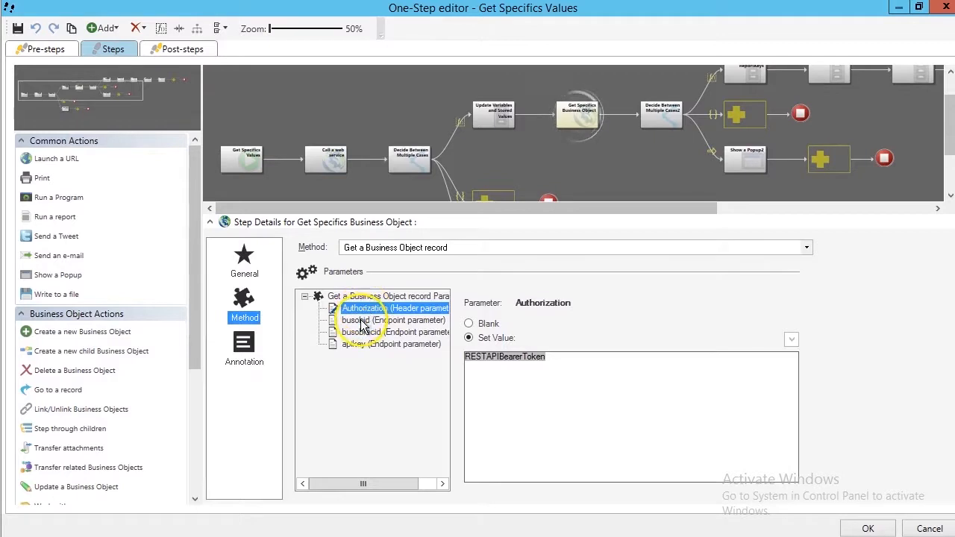
left_click(361, 320)
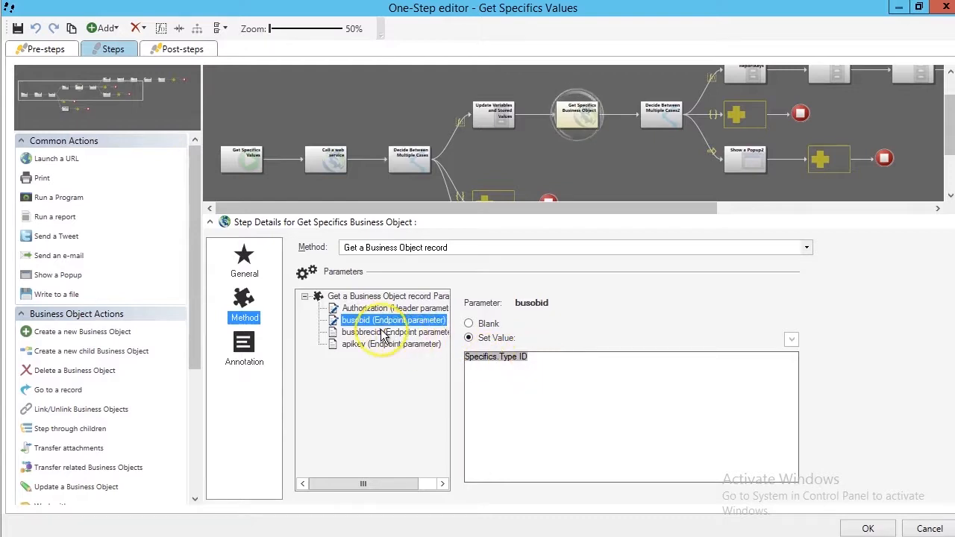
left_click(382, 333)
left_click(491, 367)
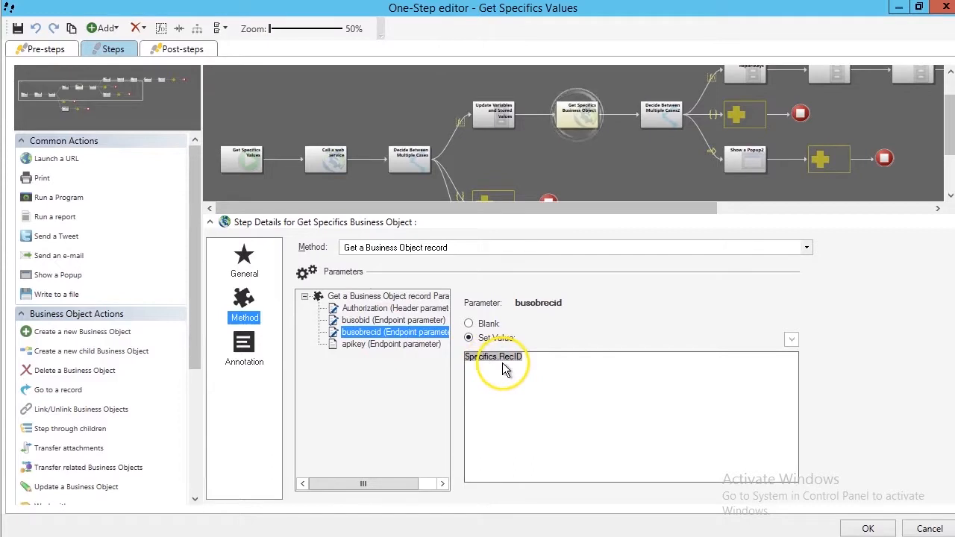
left_click(352, 346)
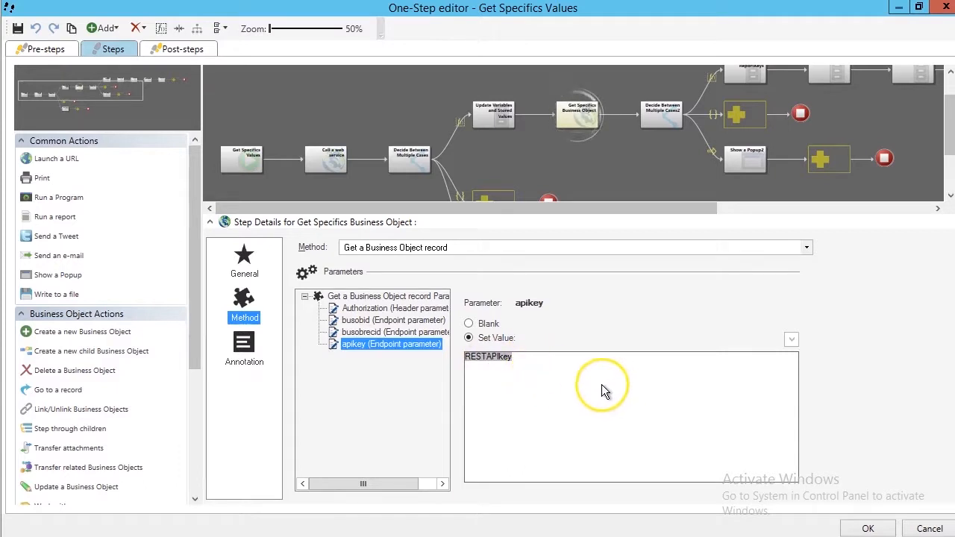
Review the cases in Decide Between Multiple Cases2 and the variables set by Initialize ReportKeys and Initialize Values.
left_click(662, 117)
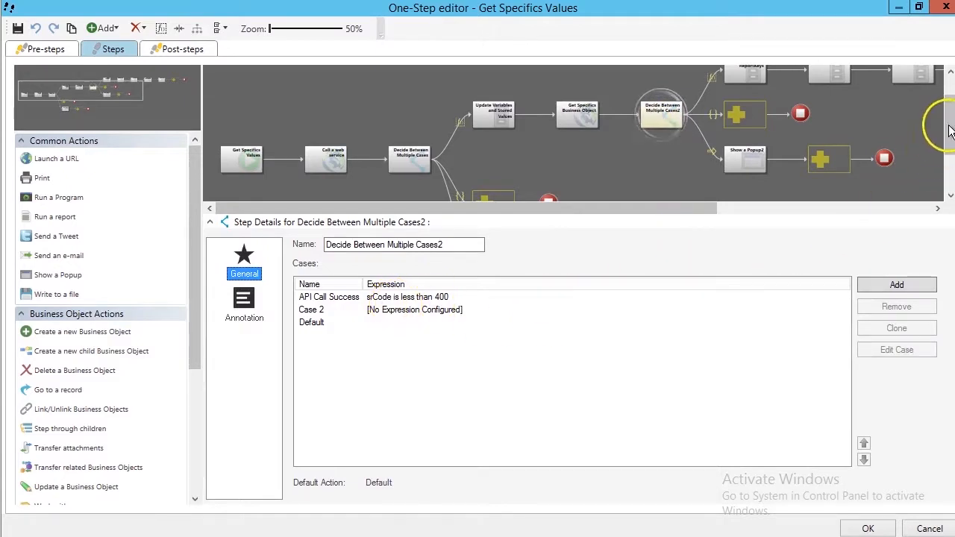
left_click(947, 85)
left_click(742, 106)
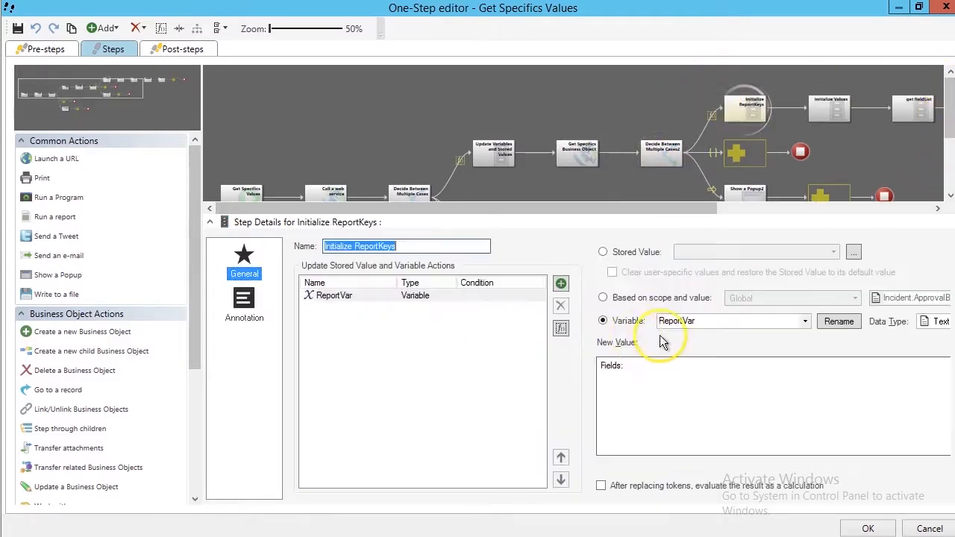
left_click(832, 109)
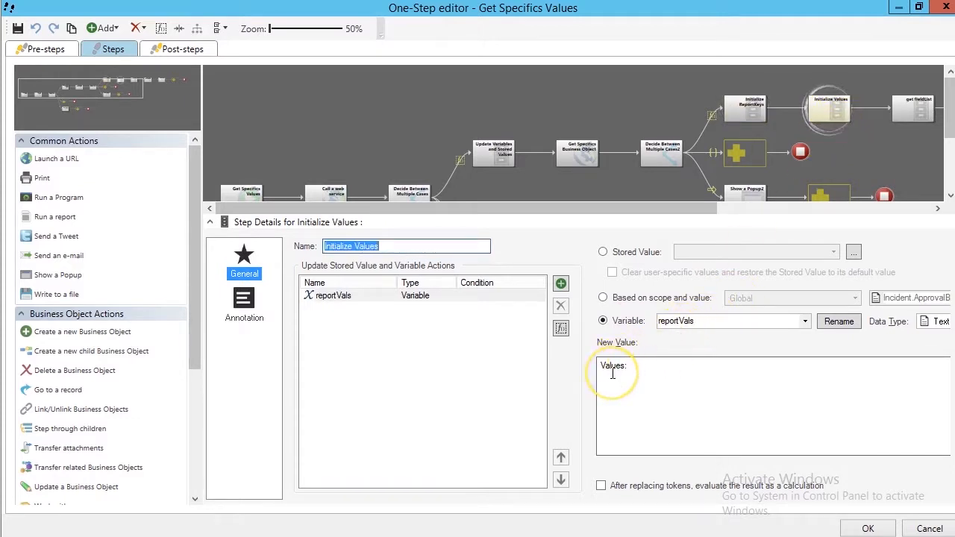
Review the modifier on the SpecificResult token in the get fieldList action and accept it.
left_click(836, 208)
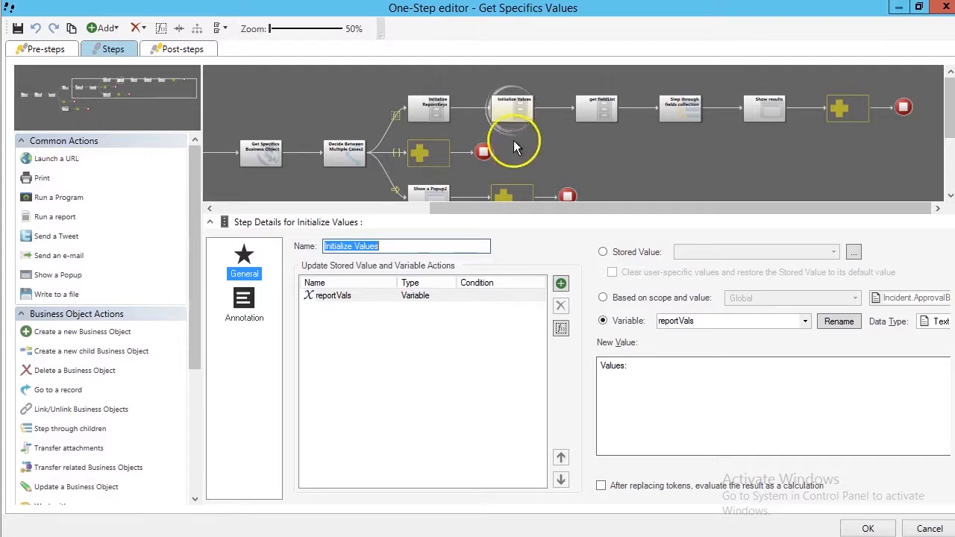
left_click(601, 108)
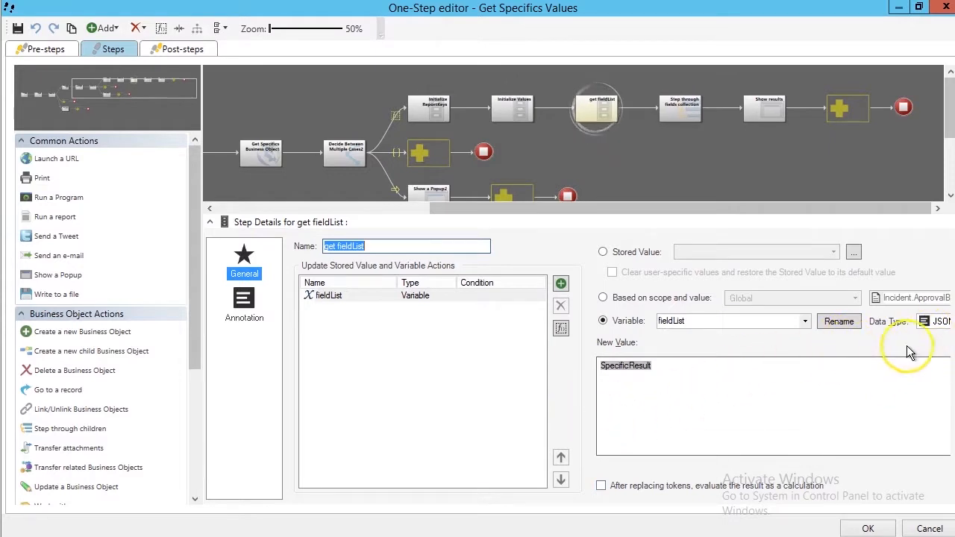
right_click(612, 366)
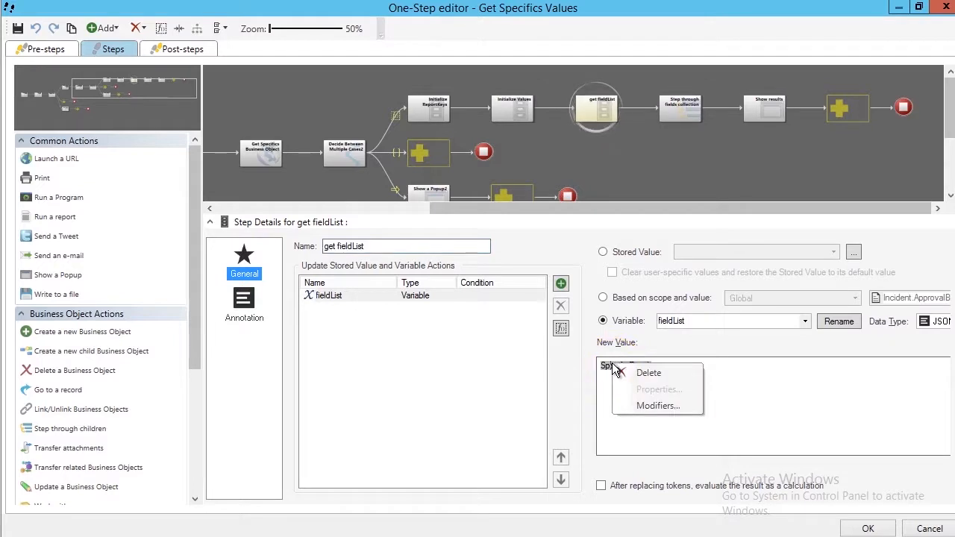
left_click(640, 406)
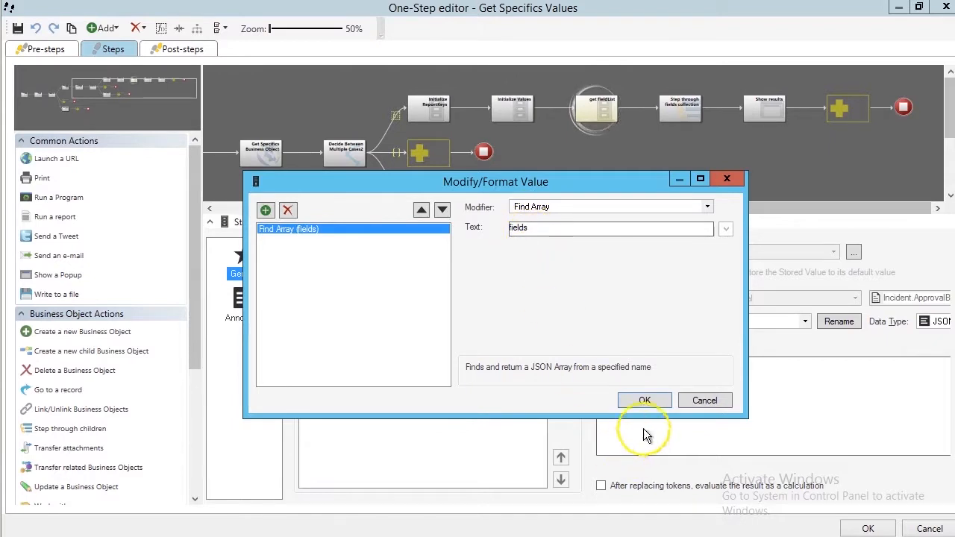
left_click(645, 401)
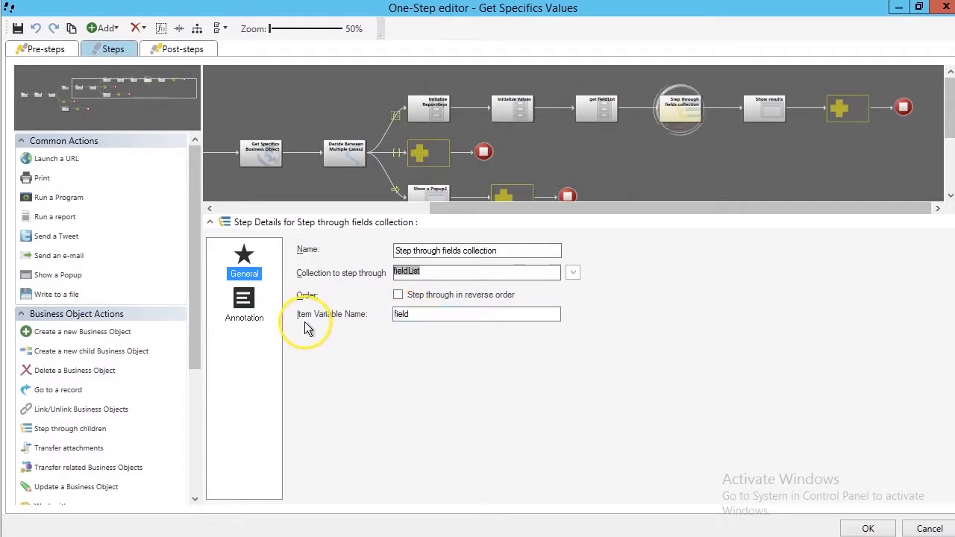
Open the actions nested in Step through fields collection and review the modifier on Get fieldName's field token.
double_click(692, 102)
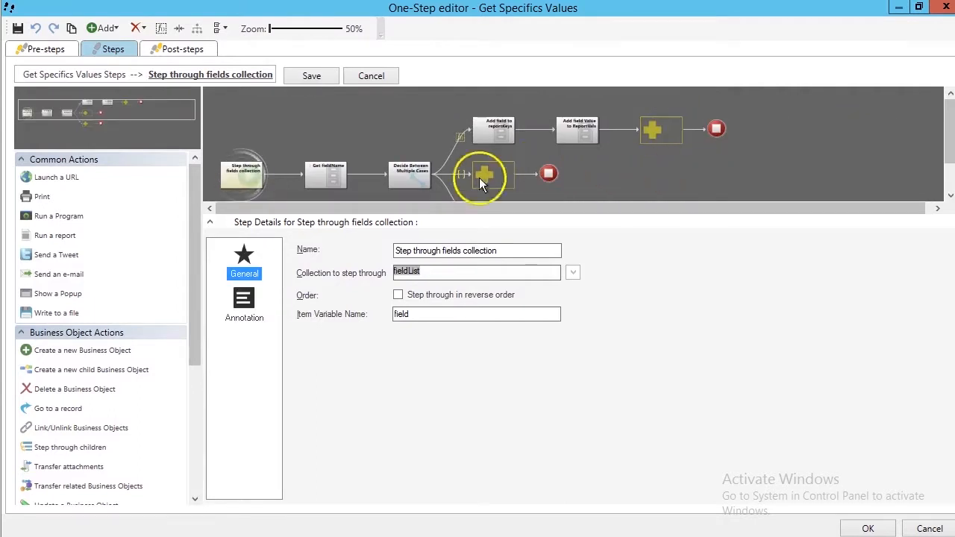
left_click(338, 171)
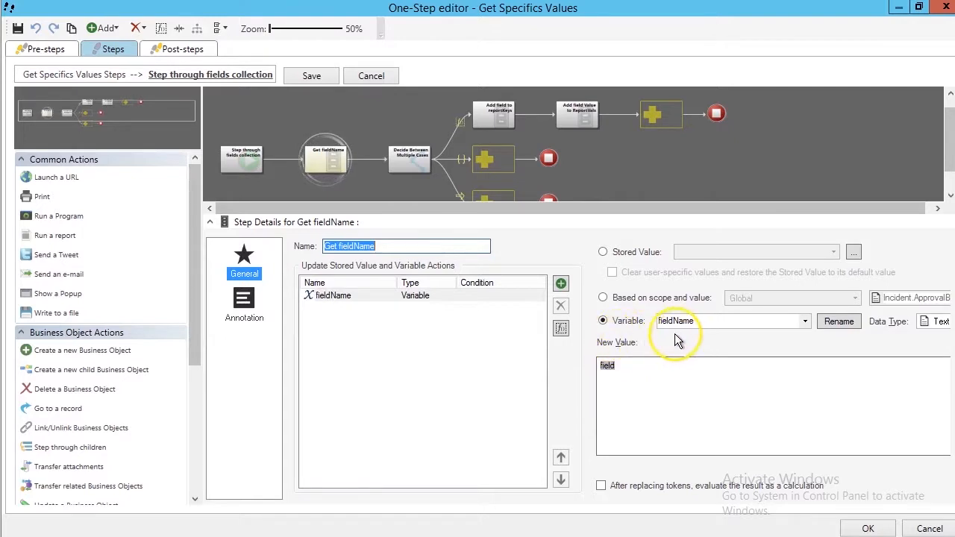
right_click(608, 368)
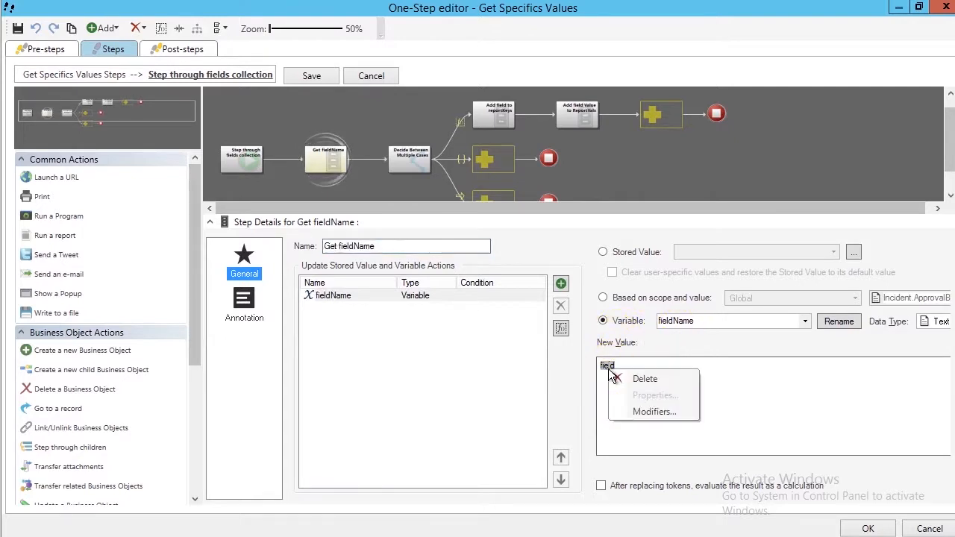
left_click(634, 411)
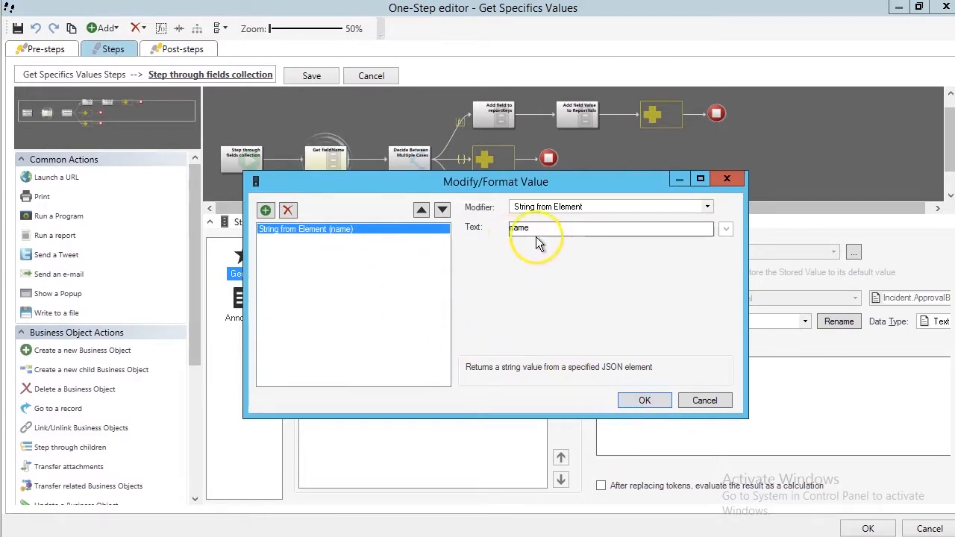
left_click(644, 400)
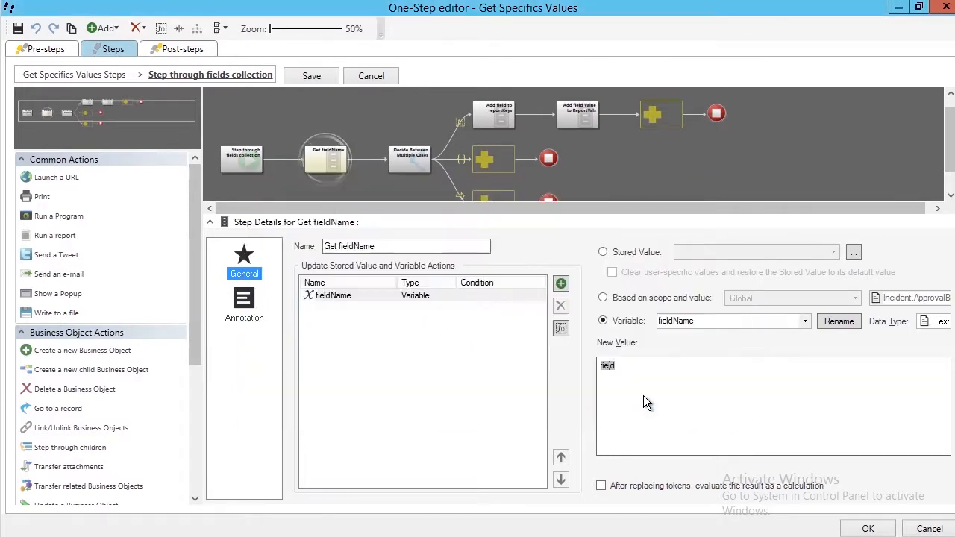
Open the Field in ReportLIst case's expression for editing and review the custom text compared with the SpecSchema stored value.
left_click(407, 155)
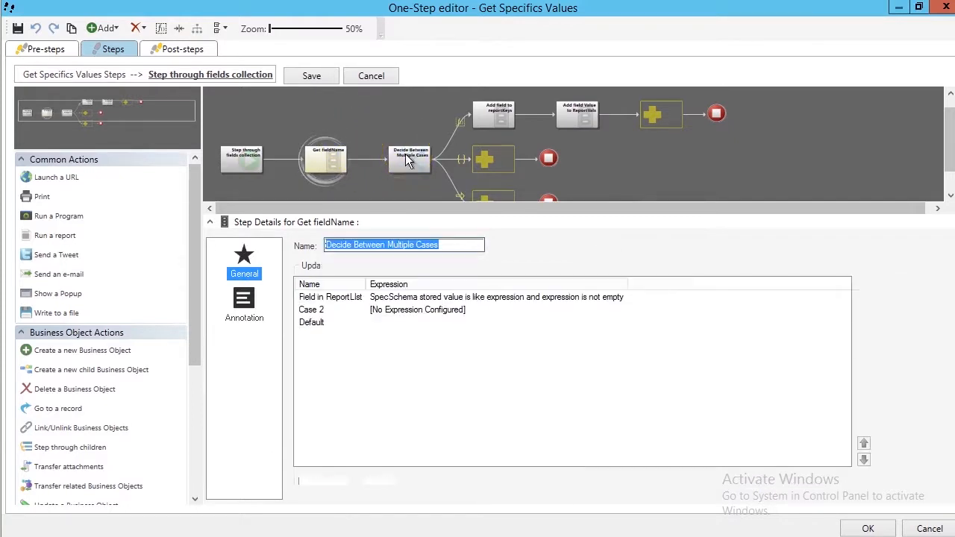
left_click(409, 300)
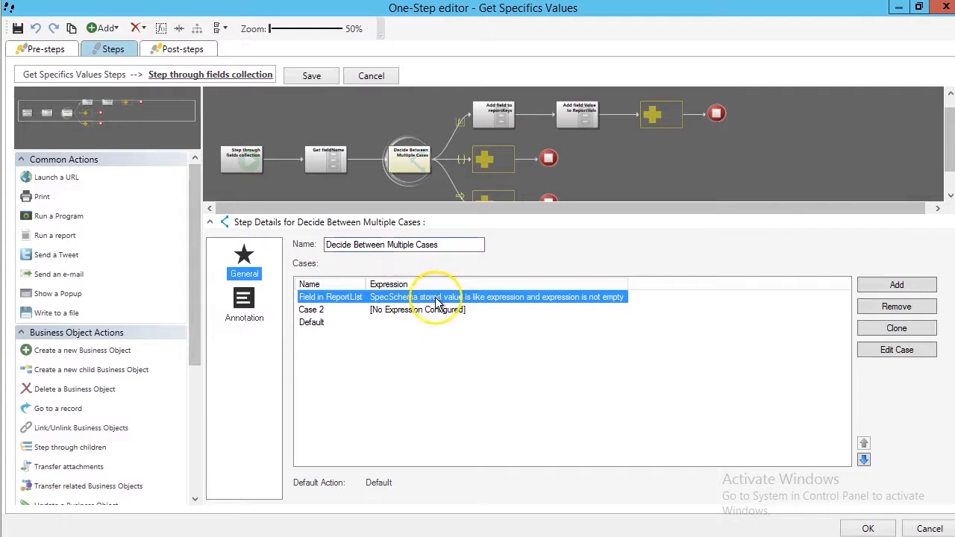
left_click(884, 351)
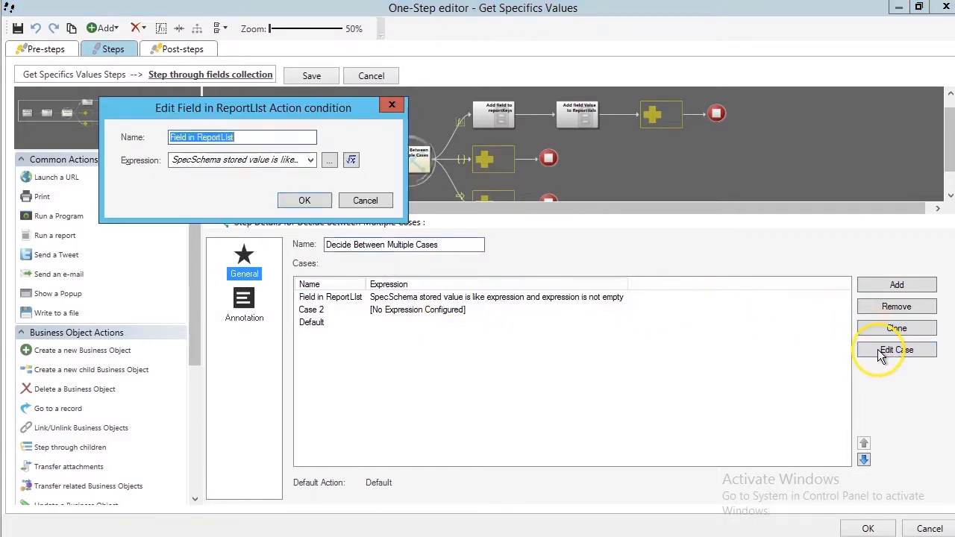
left_click(349, 159)
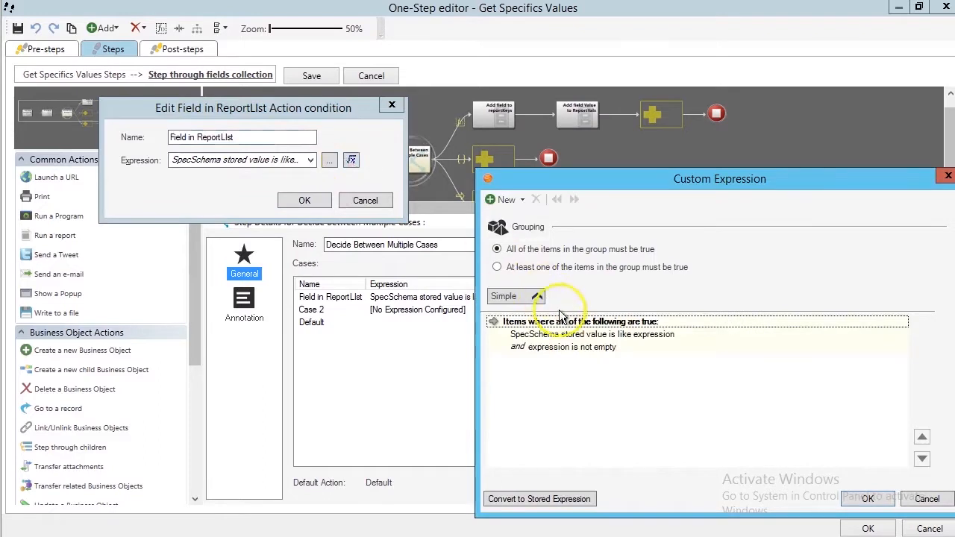
left_click(528, 340)
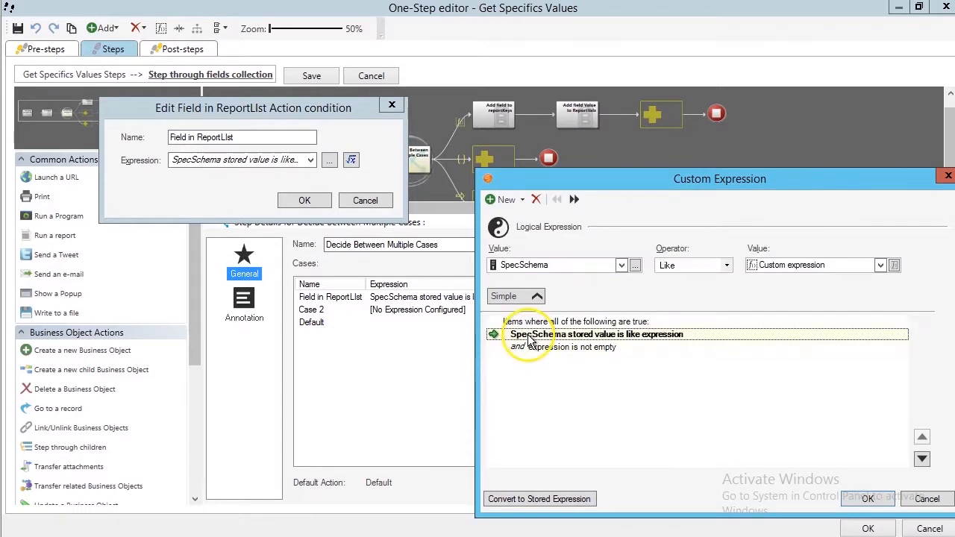
left_click(895, 267)
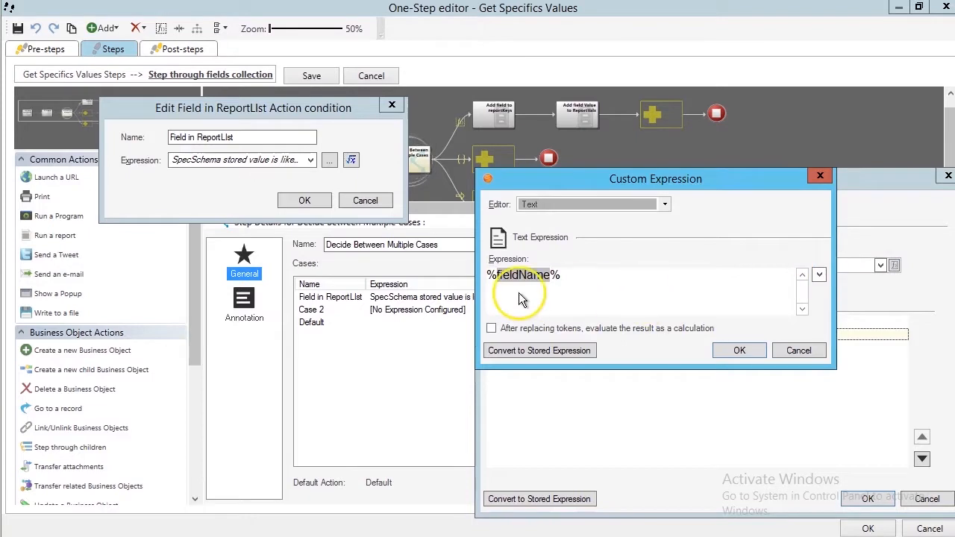
left_click(727, 351)
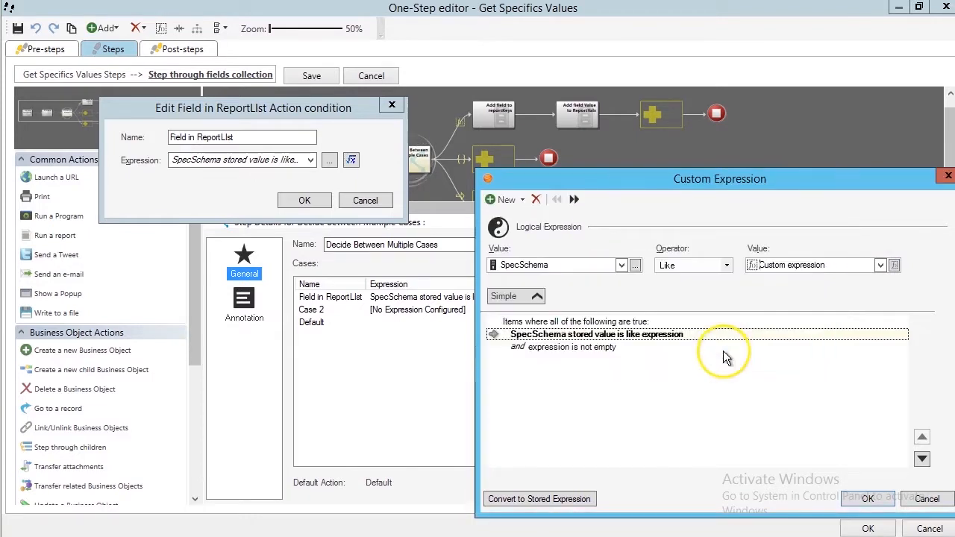
Review the As JSON and String from Element modifiers on the field token in the not-empty condition, and accept the custom expression.
left_click(536, 347)
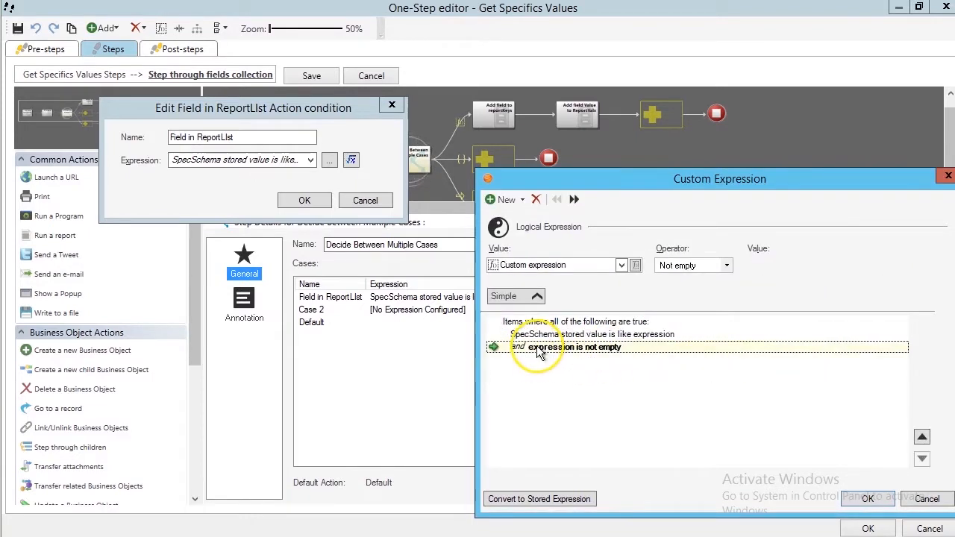
left_click(635, 265)
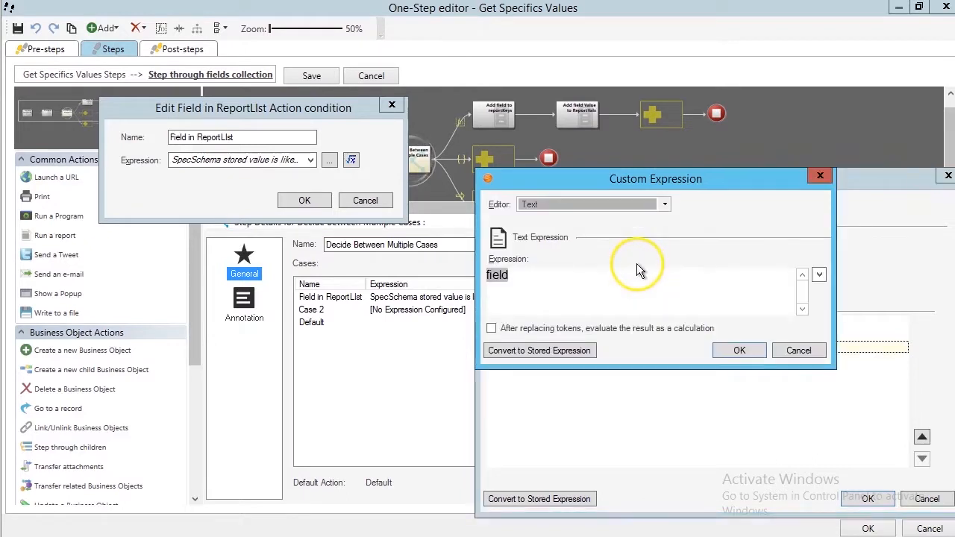
right_click(504, 282)
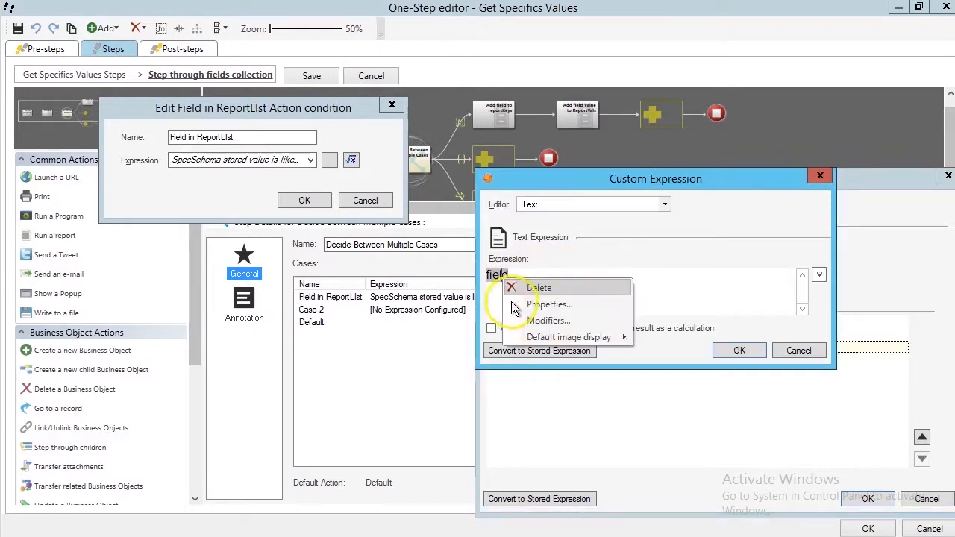
left_click(547, 321)
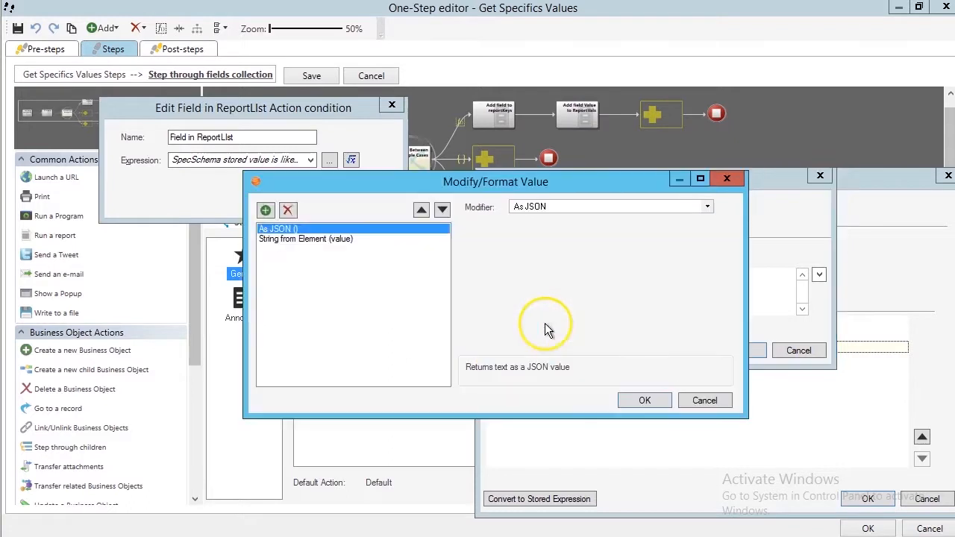
left_click(270, 239)
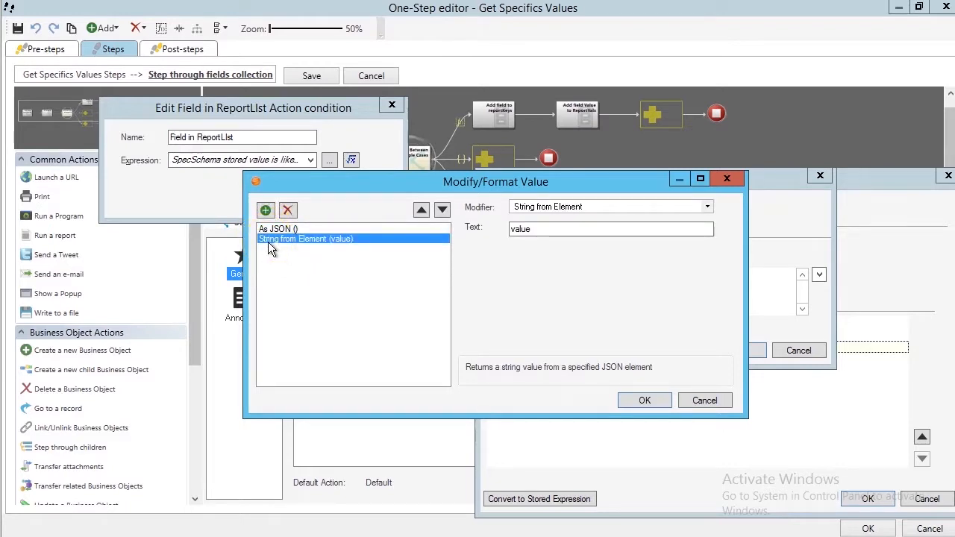
left_click(652, 400)
left_click(738, 350)
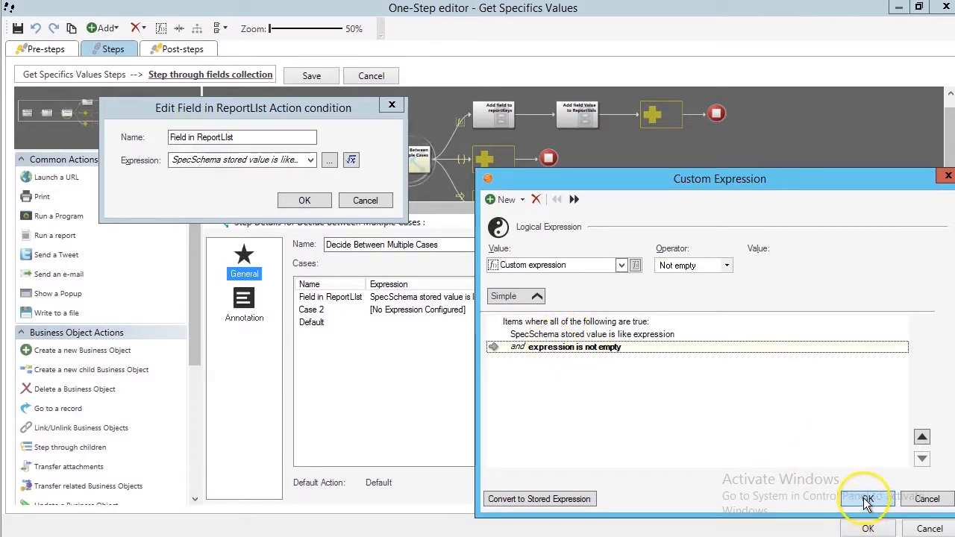
left_click(867, 500)
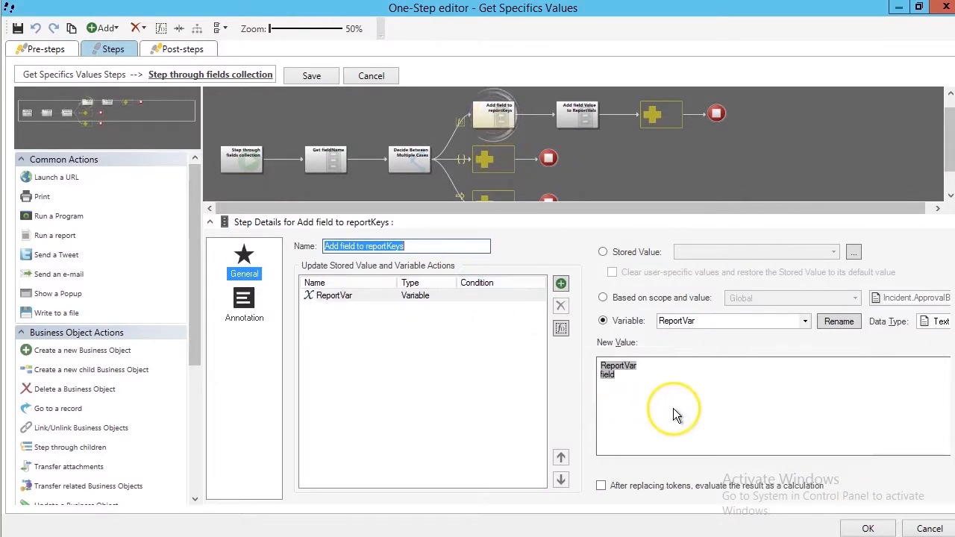
Review the modifiers on the field token in the Add field to reportKeys and Add field Value to ReportVals actions.
right_click(605, 376)
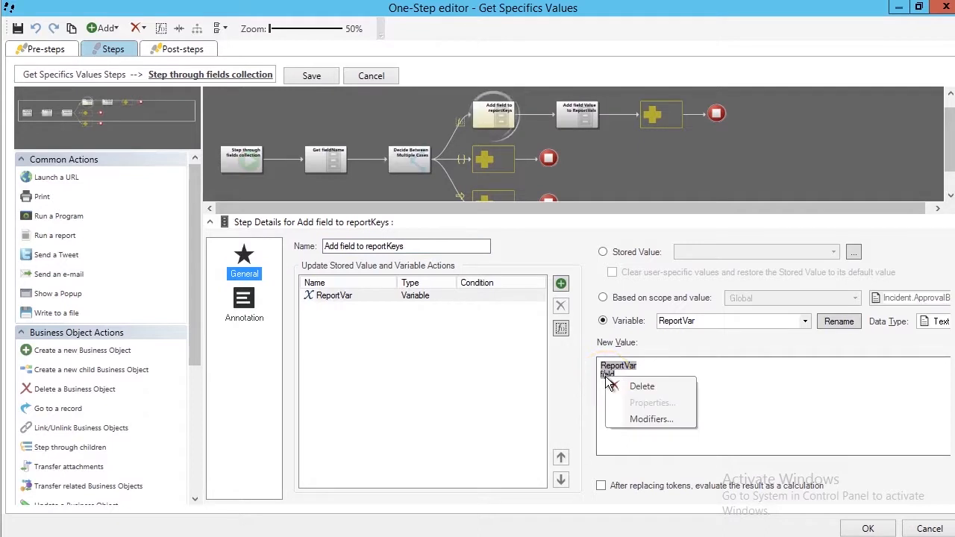
left_click(636, 419)
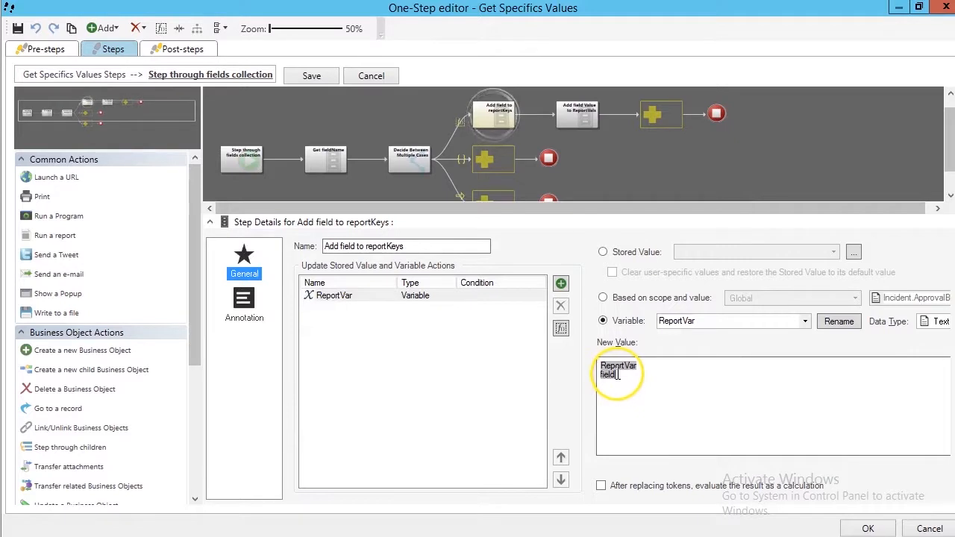
left_click(566, 117)
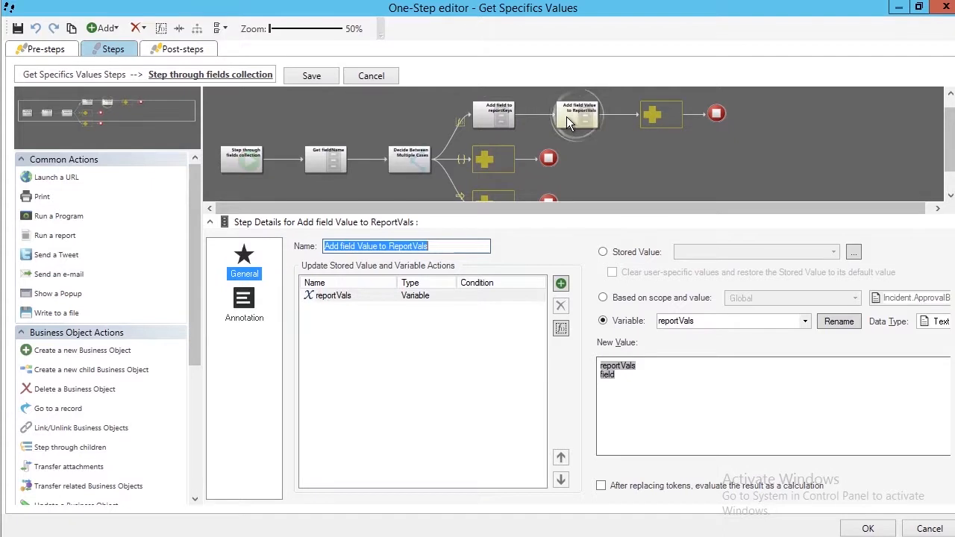
right_click(605, 375)
left_click(649, 419)
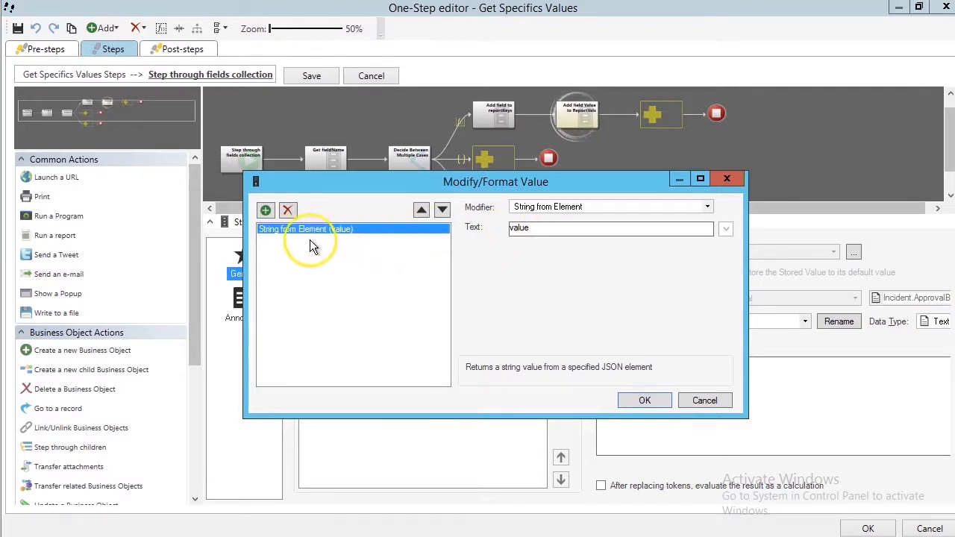
left_click(643, 402)
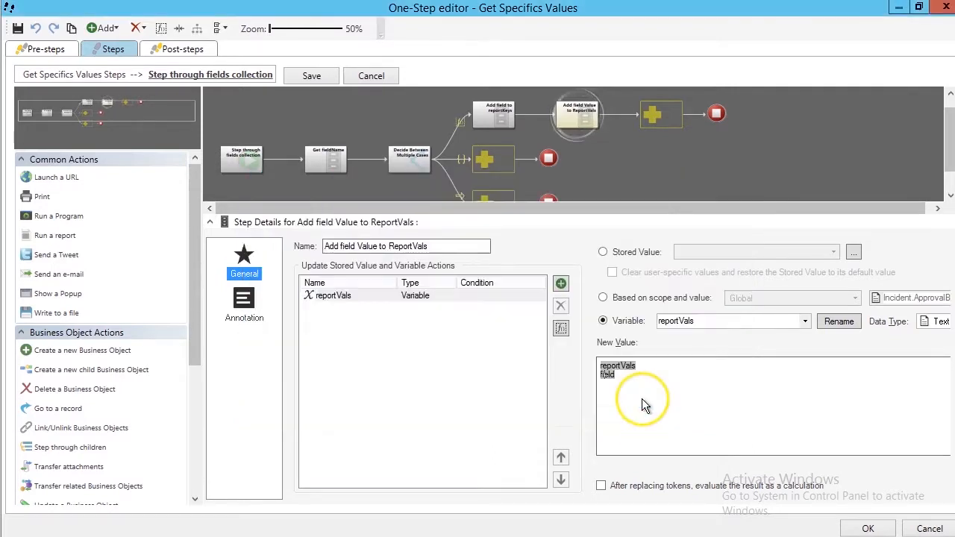
Save the nested fields collection steps and accept the Get Specifics Values One-Step after reviewing its Show results popup.
left_click(307, 76)
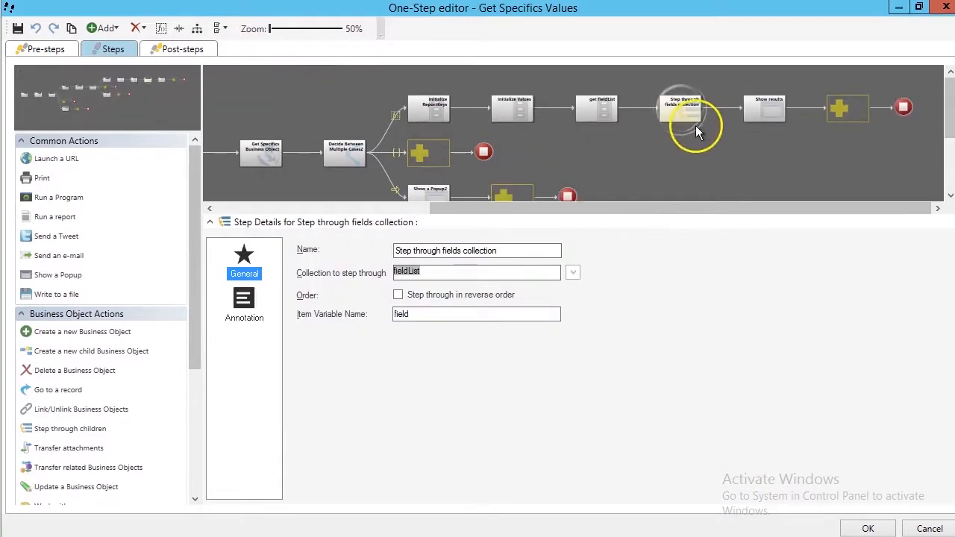
left_click(749, 111)
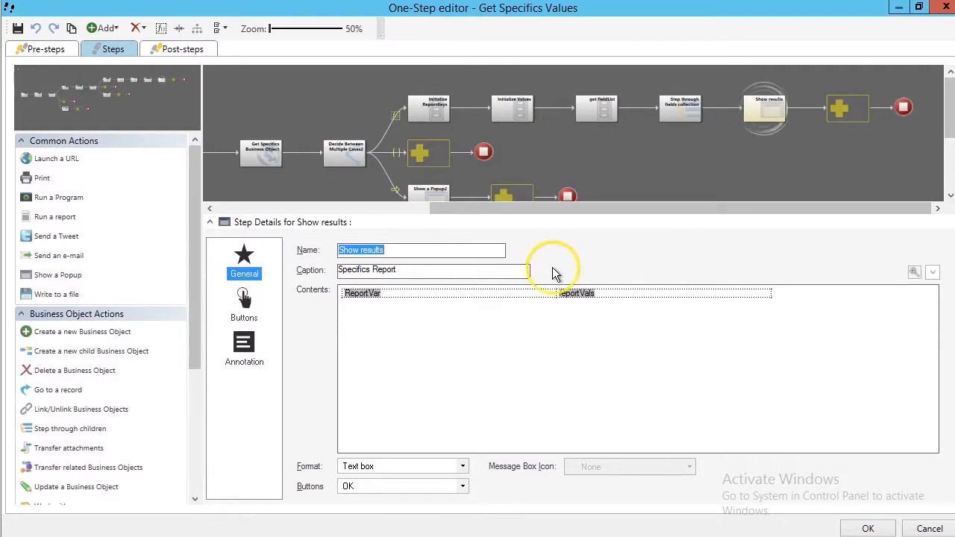
left_click(865, 528)
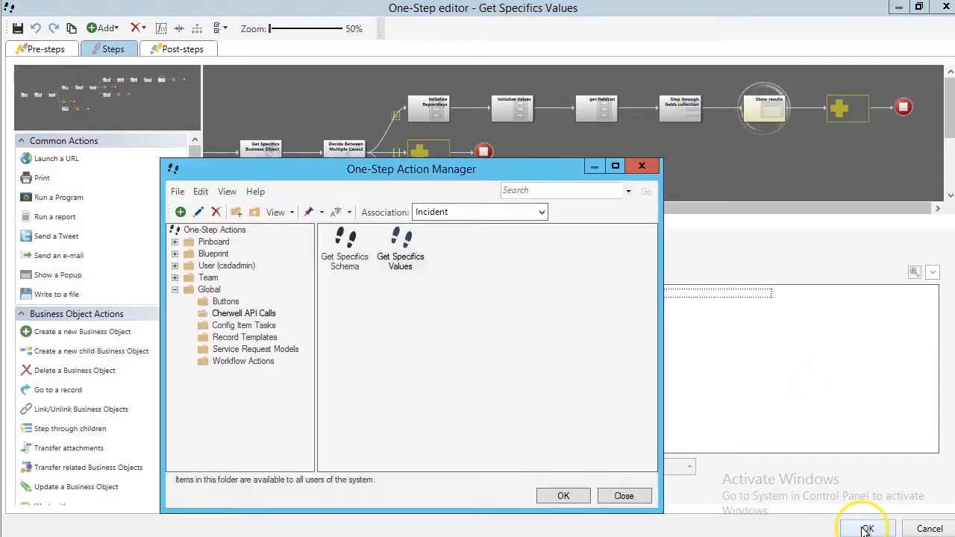
left_click(560, 495)
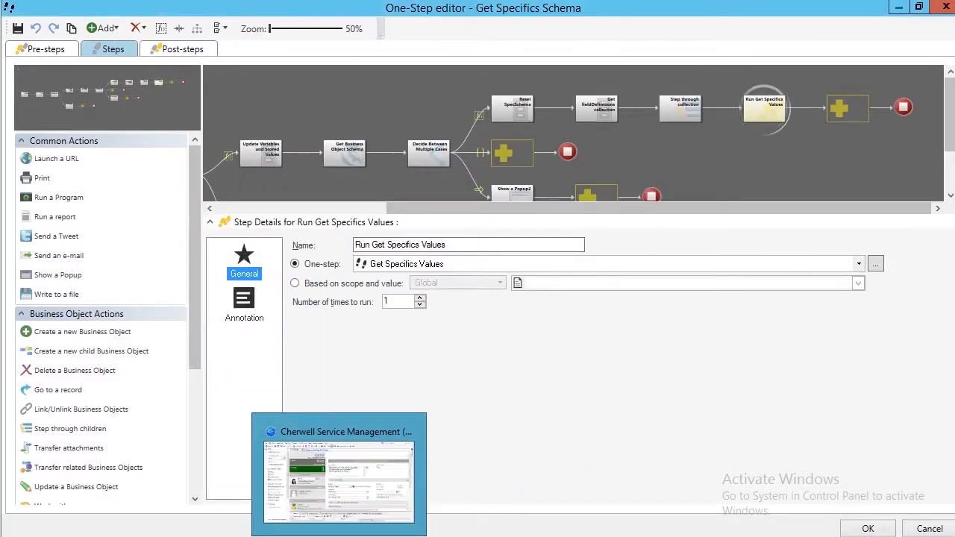
Switch to Cherwell Service Management and review the New Employee details of the open incident.
left_click(323, 529)
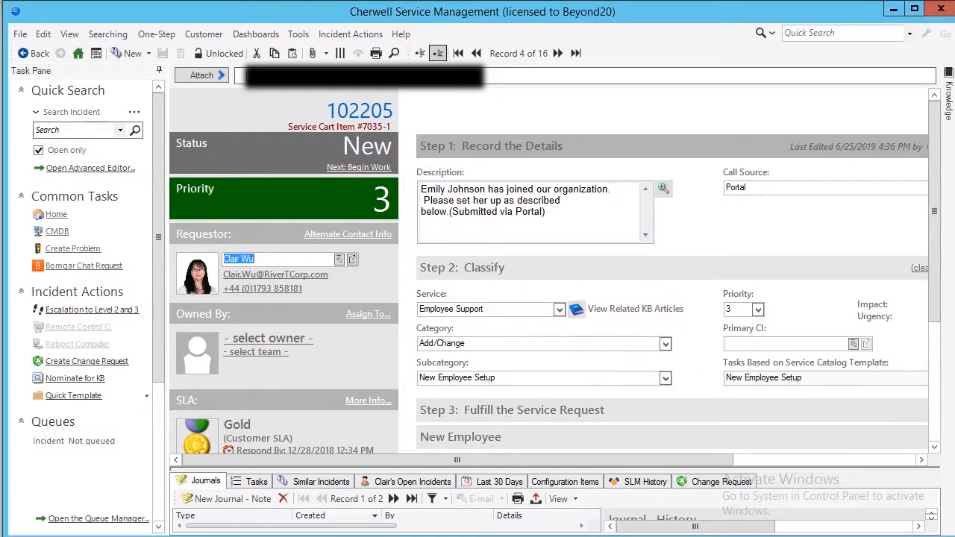
scroll(937, 403, "down", 1)
scroll(937, 404, "down", 5)
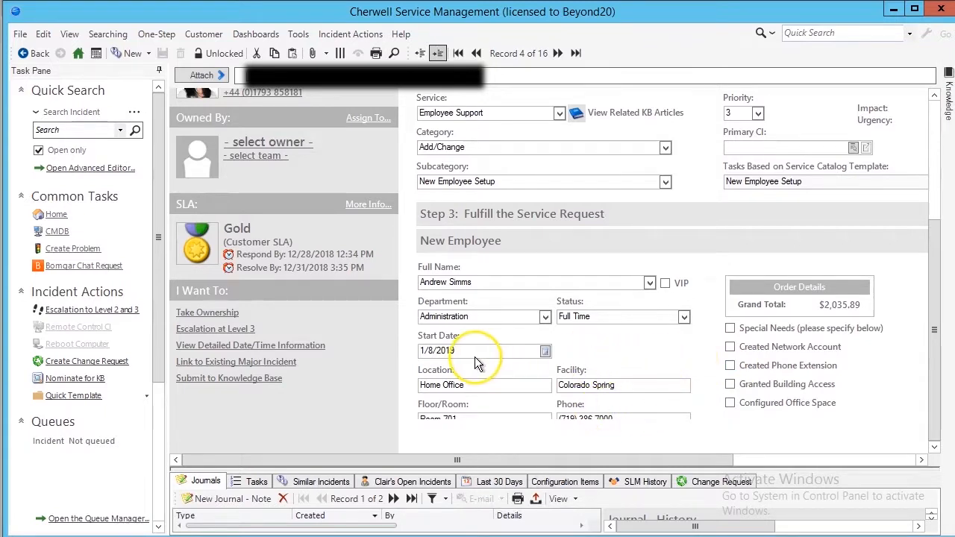
scroll(474, 356, "up", 5)
Run the Get Specifics Schema One-Step from the global Cherwell API Calls folder on the open incident.
left_click(149, 34)
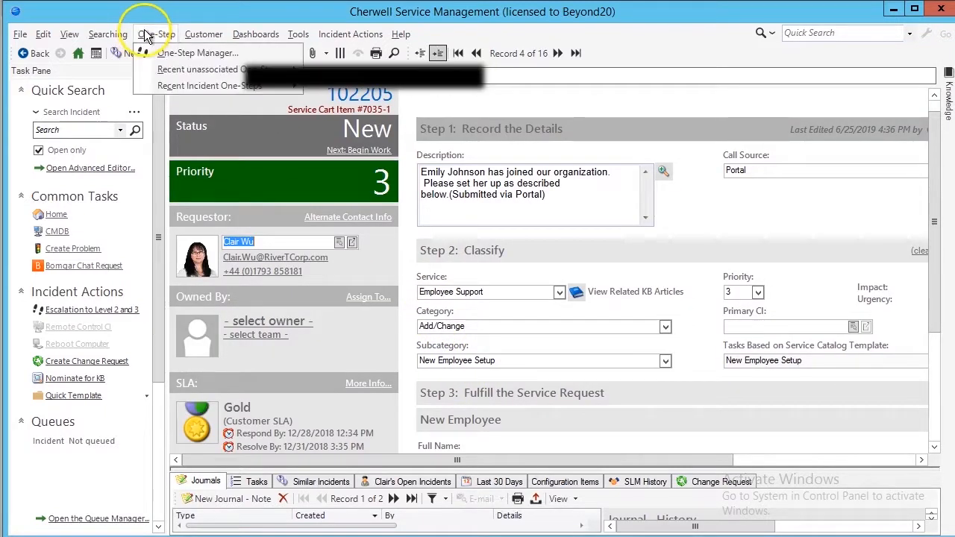
left_click(153, 53)
left_click(328, 245)
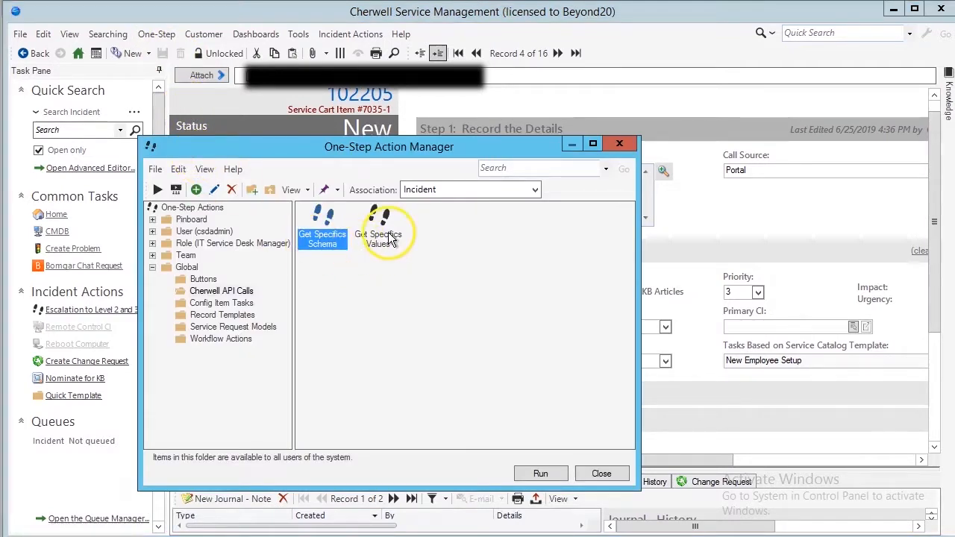
double_click(319, 226)
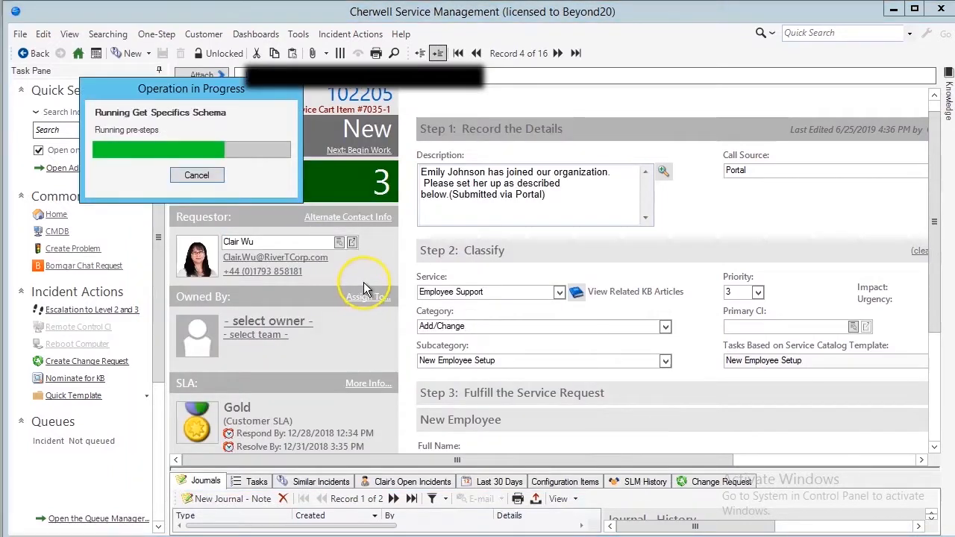